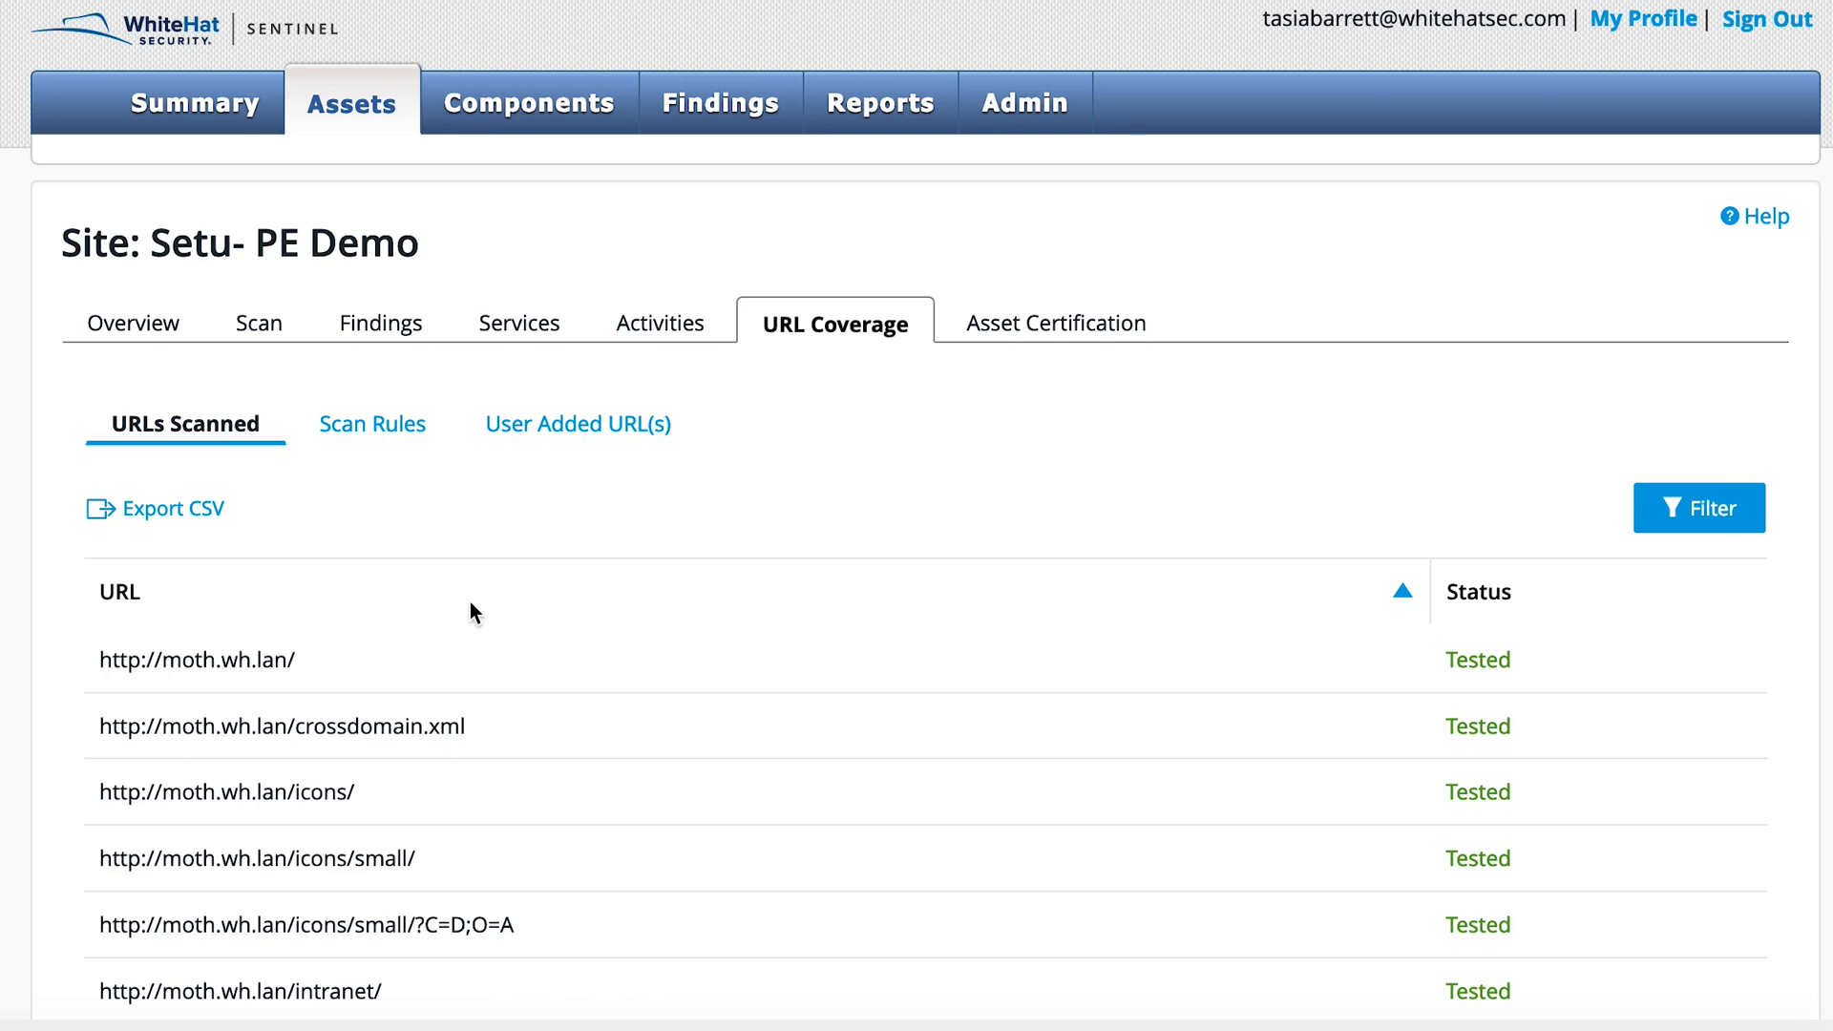
Step: Review the scanned URLs and the filter's Status and Assessments choices, and close the filter without applying it
scroll(670, 850, "down", 15)
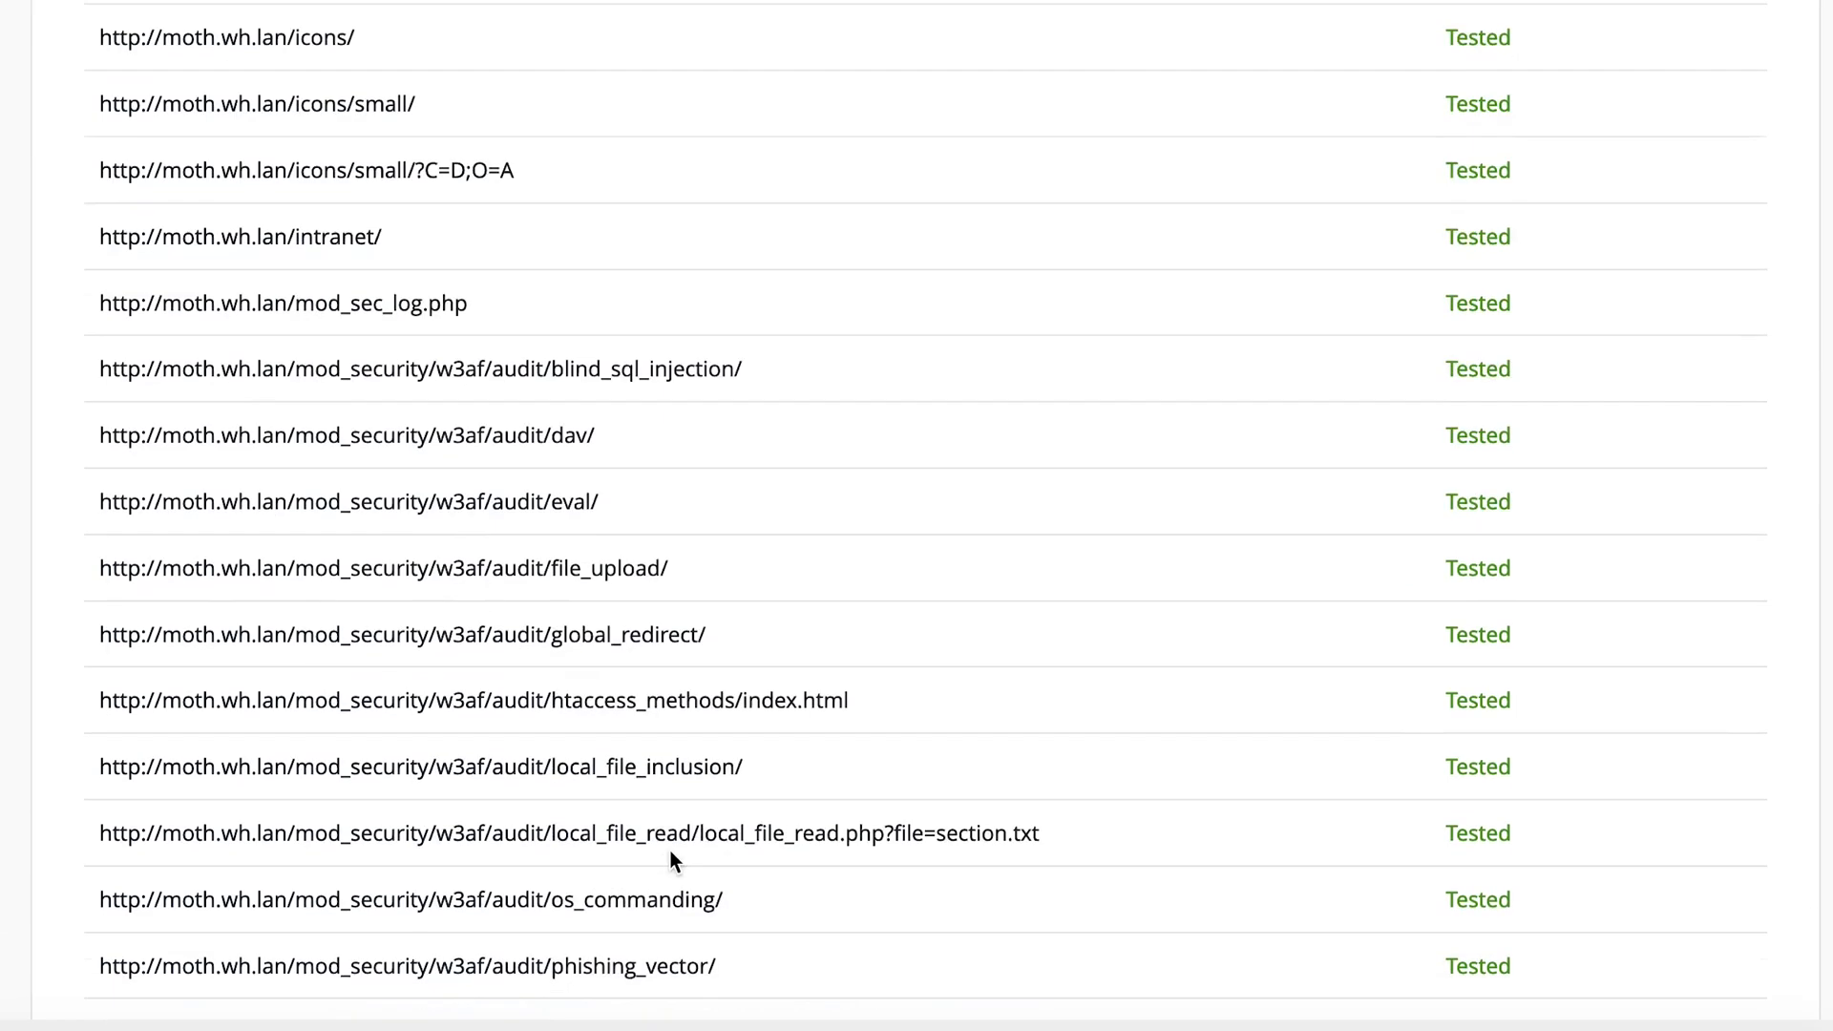
scroll(670, 850, "up", 15)
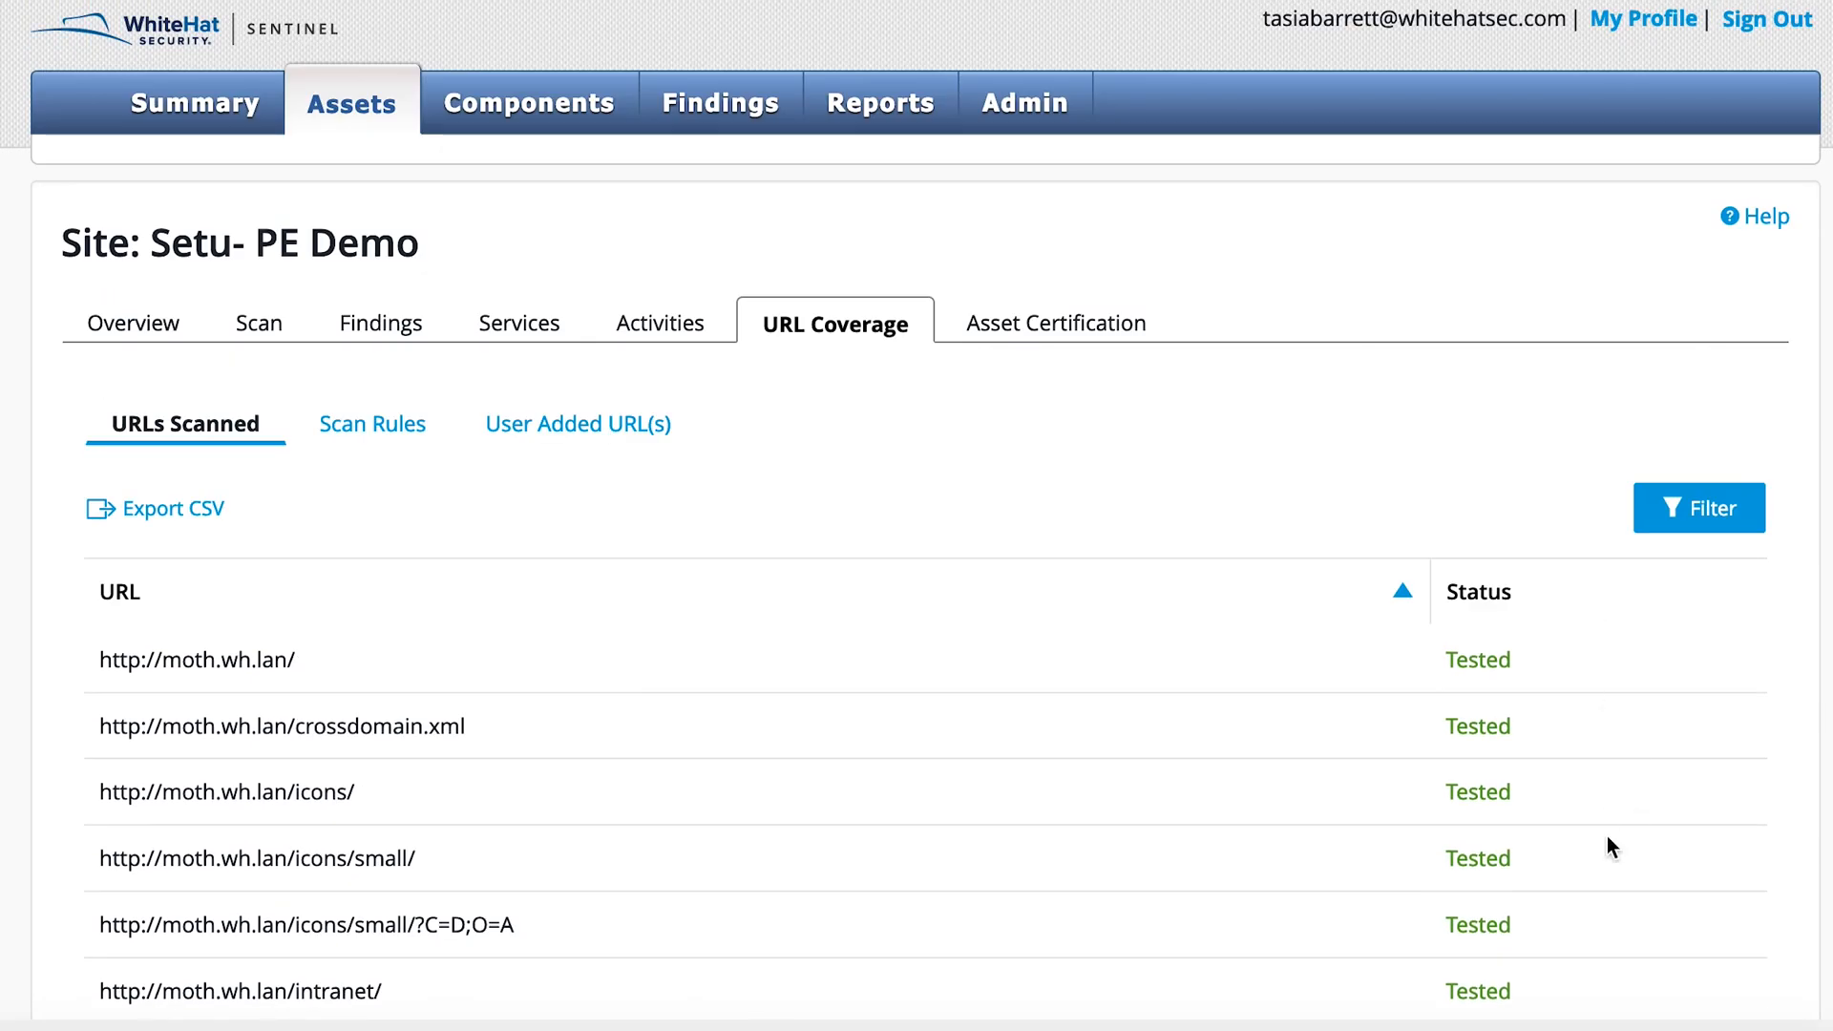
left_click(1680, 528)
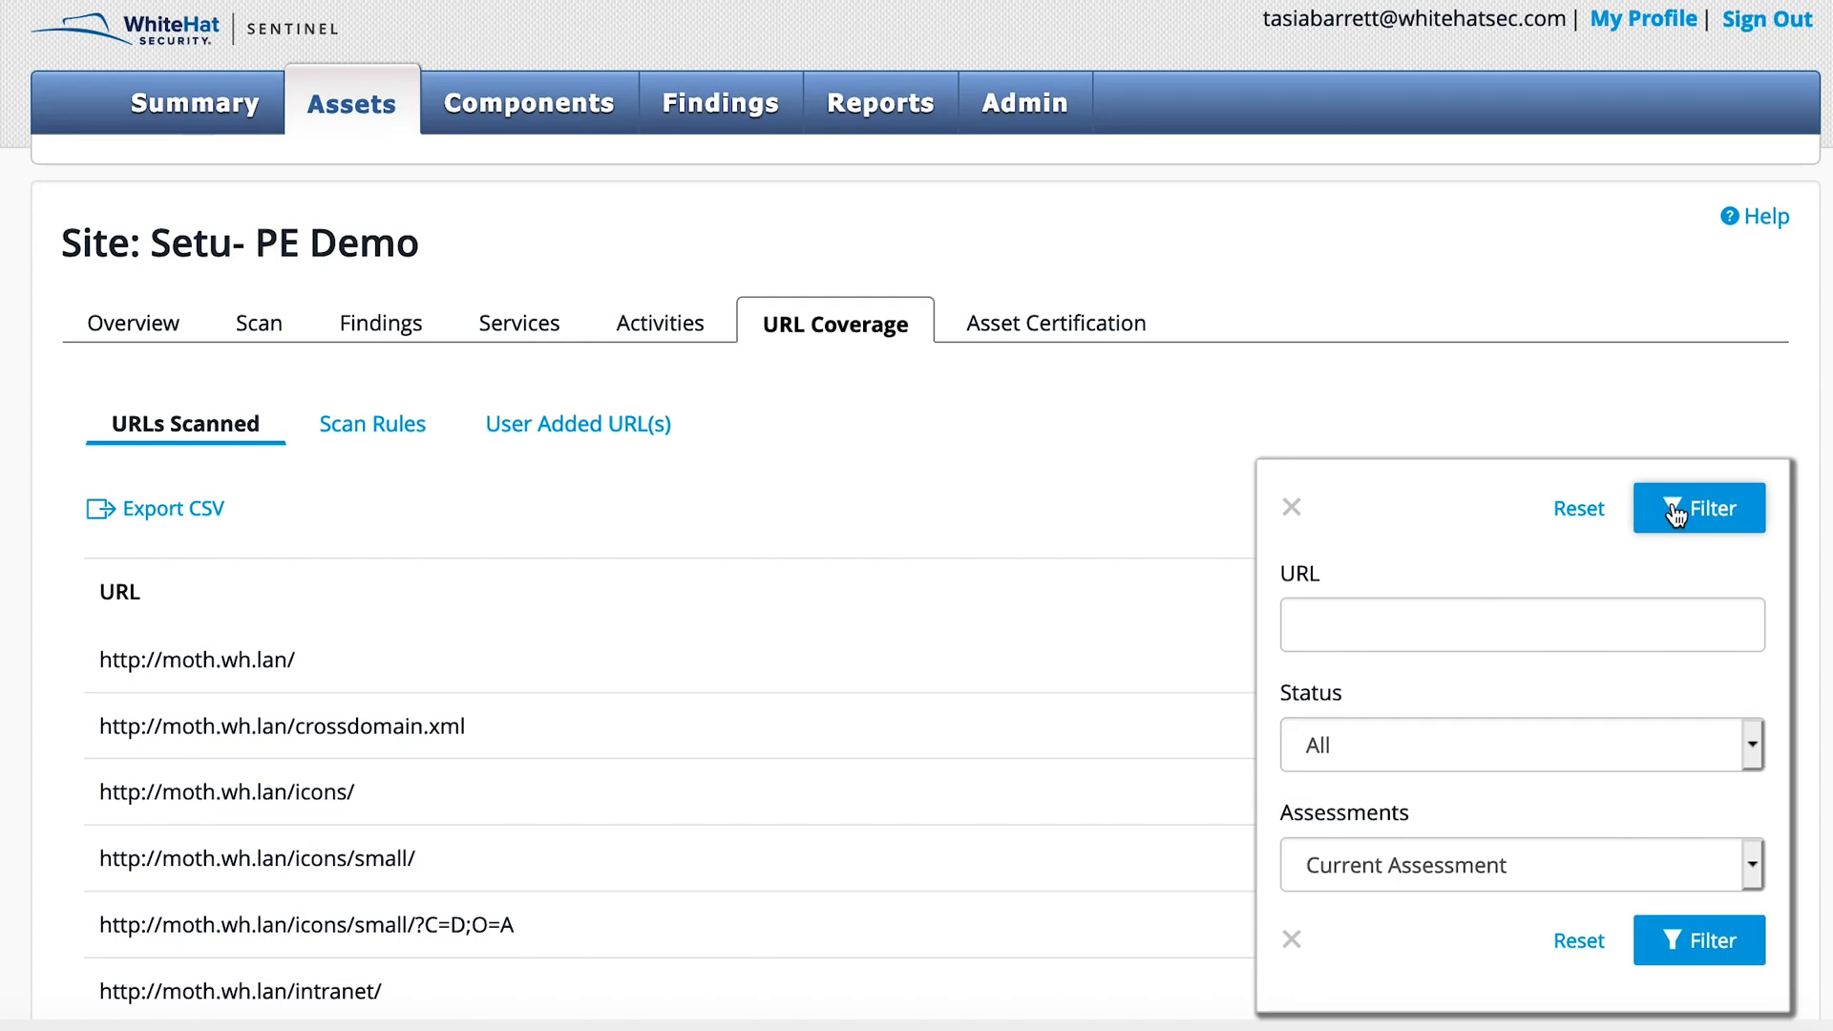
left_click(1751, 745)
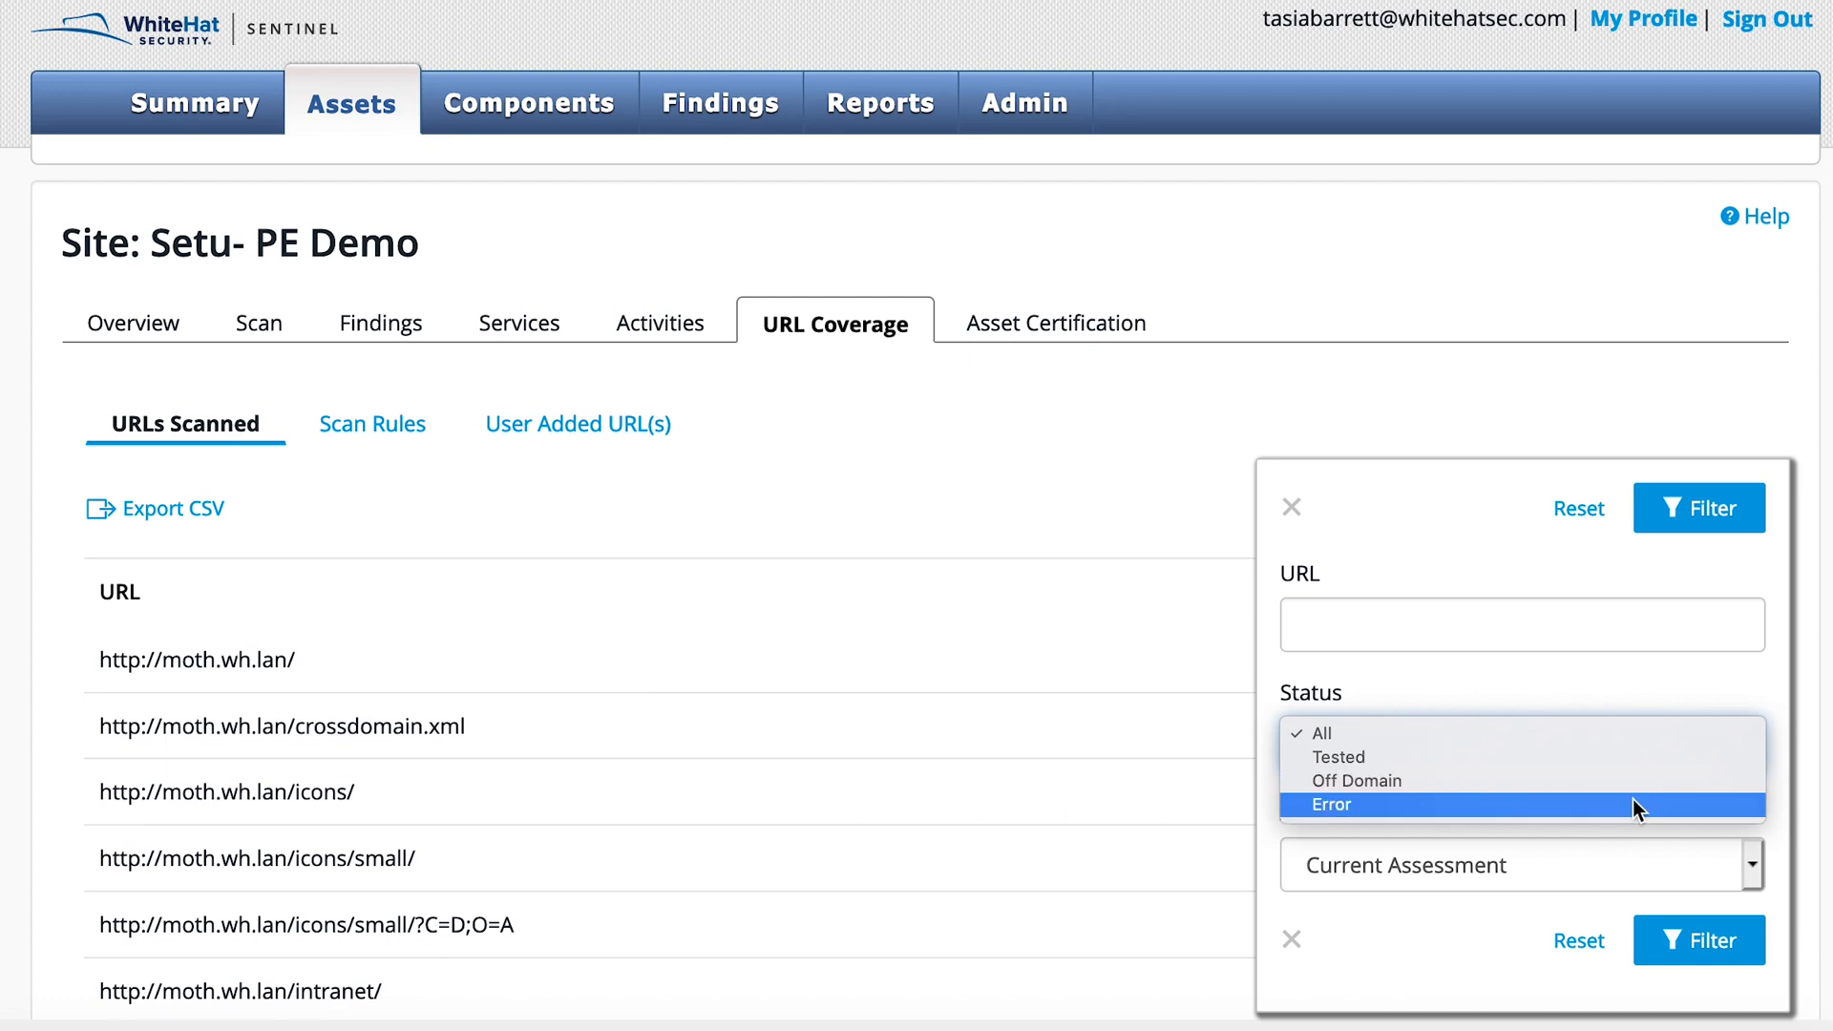
left_click(1486, 674)
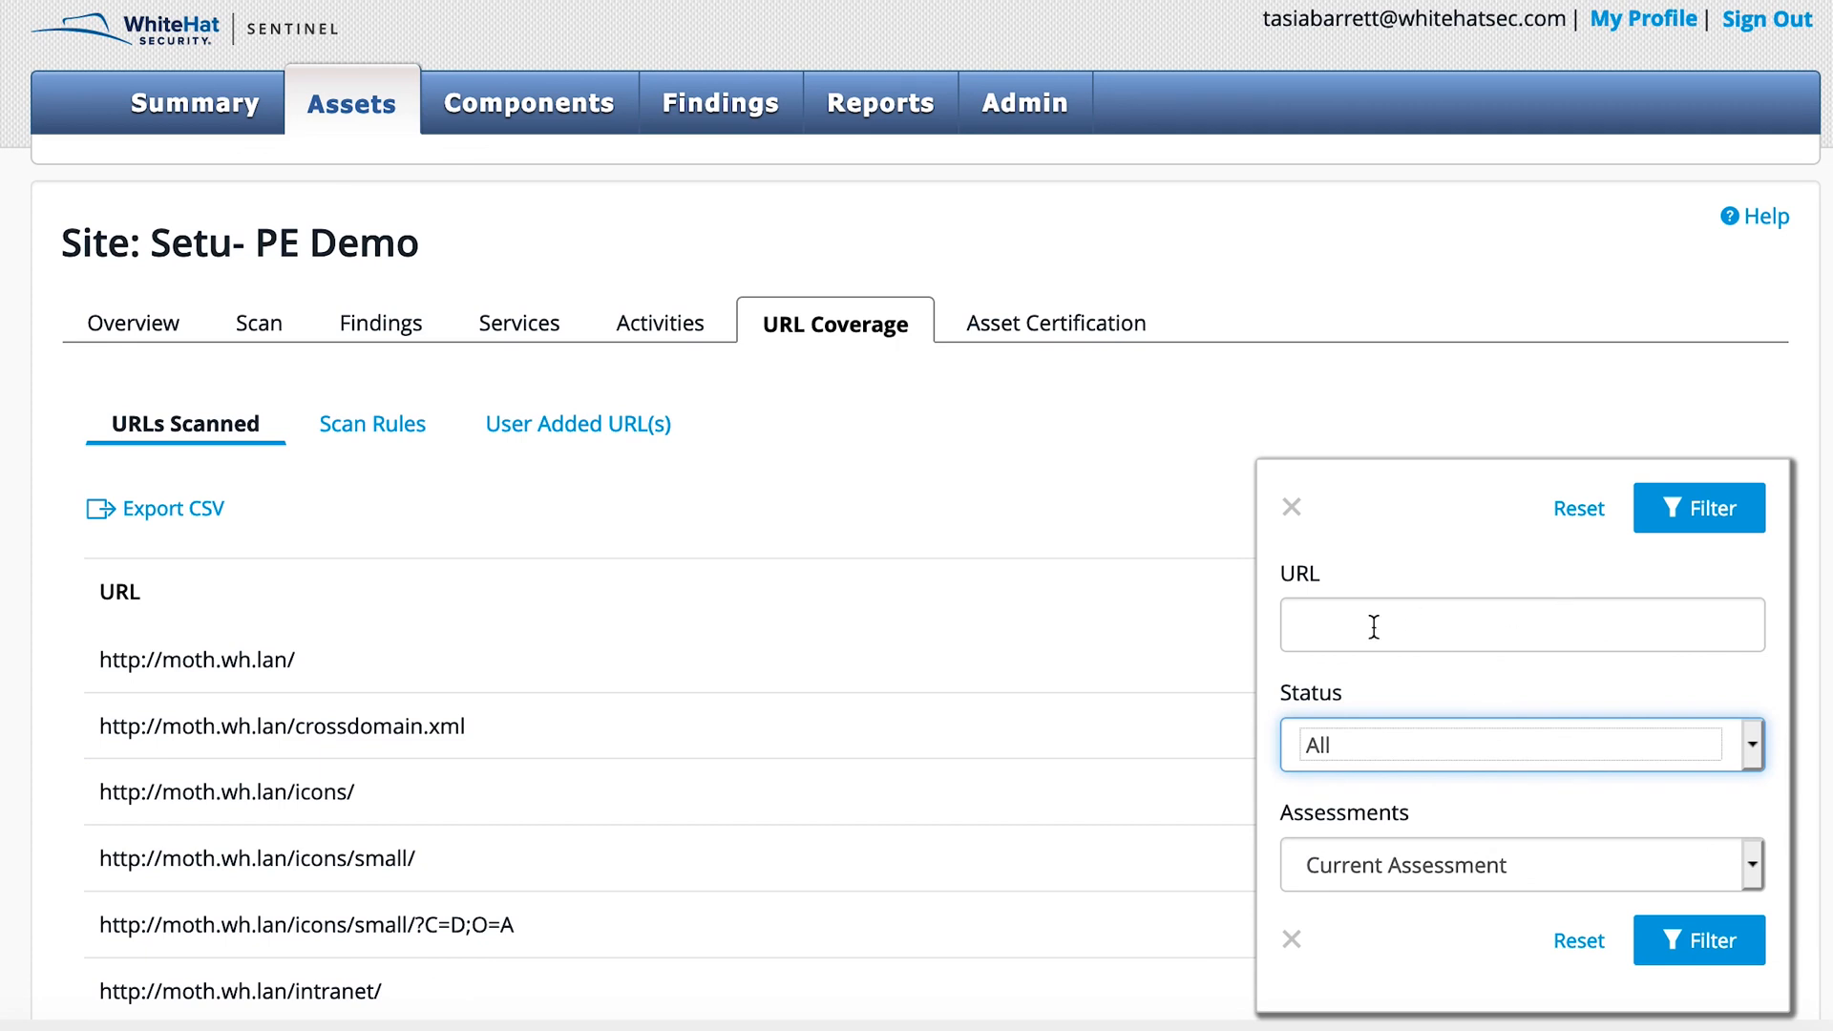
left_click(1754, 869)
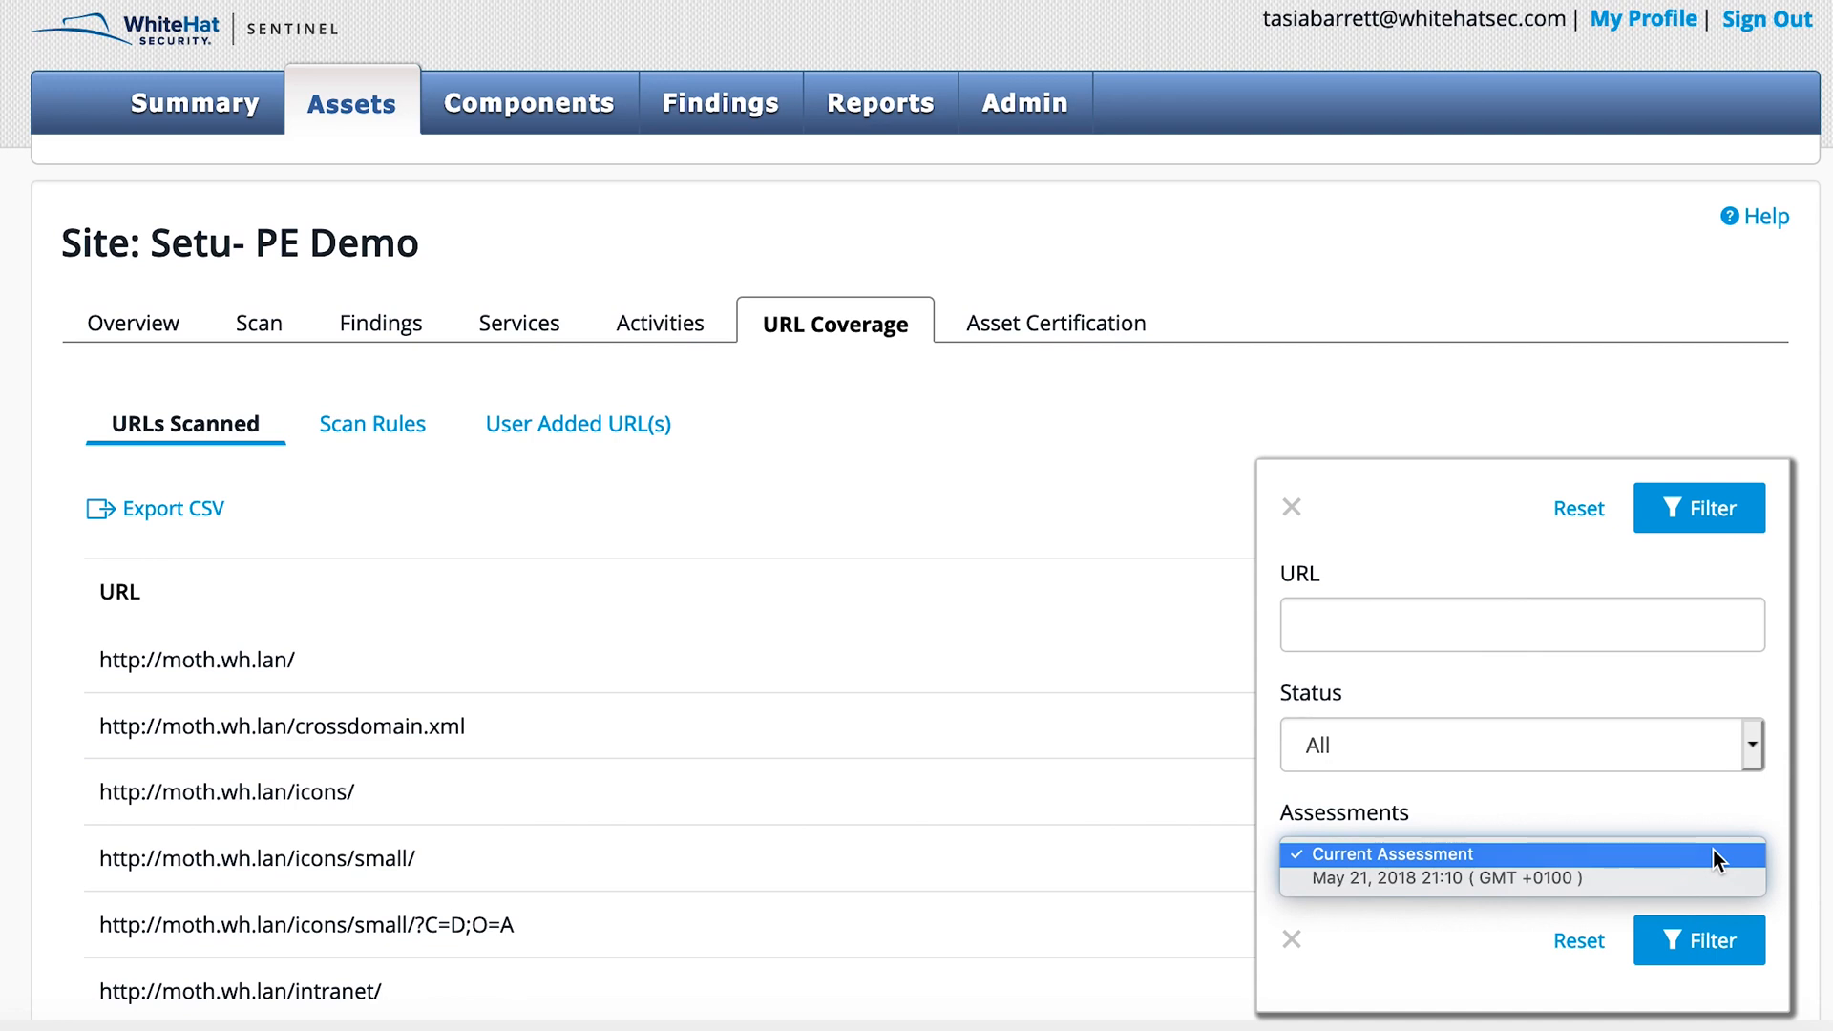
left_click(1292, 505)
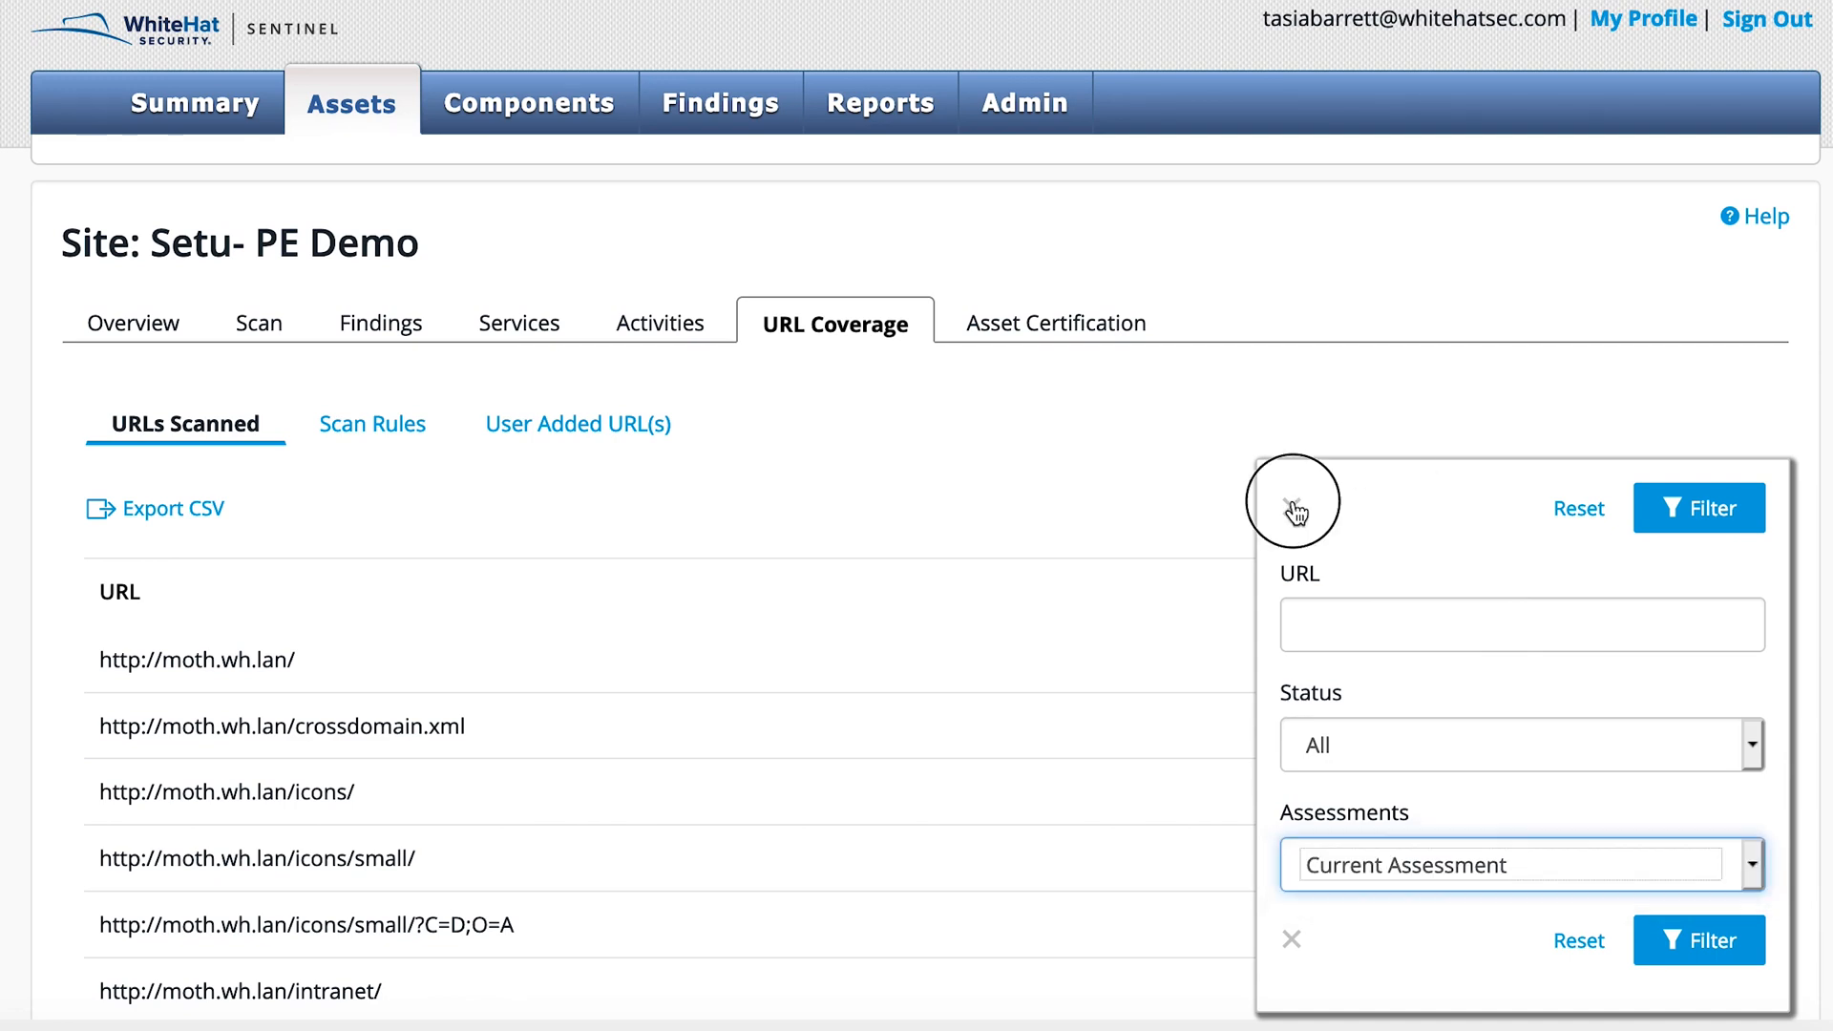
left_click(1293, 509)
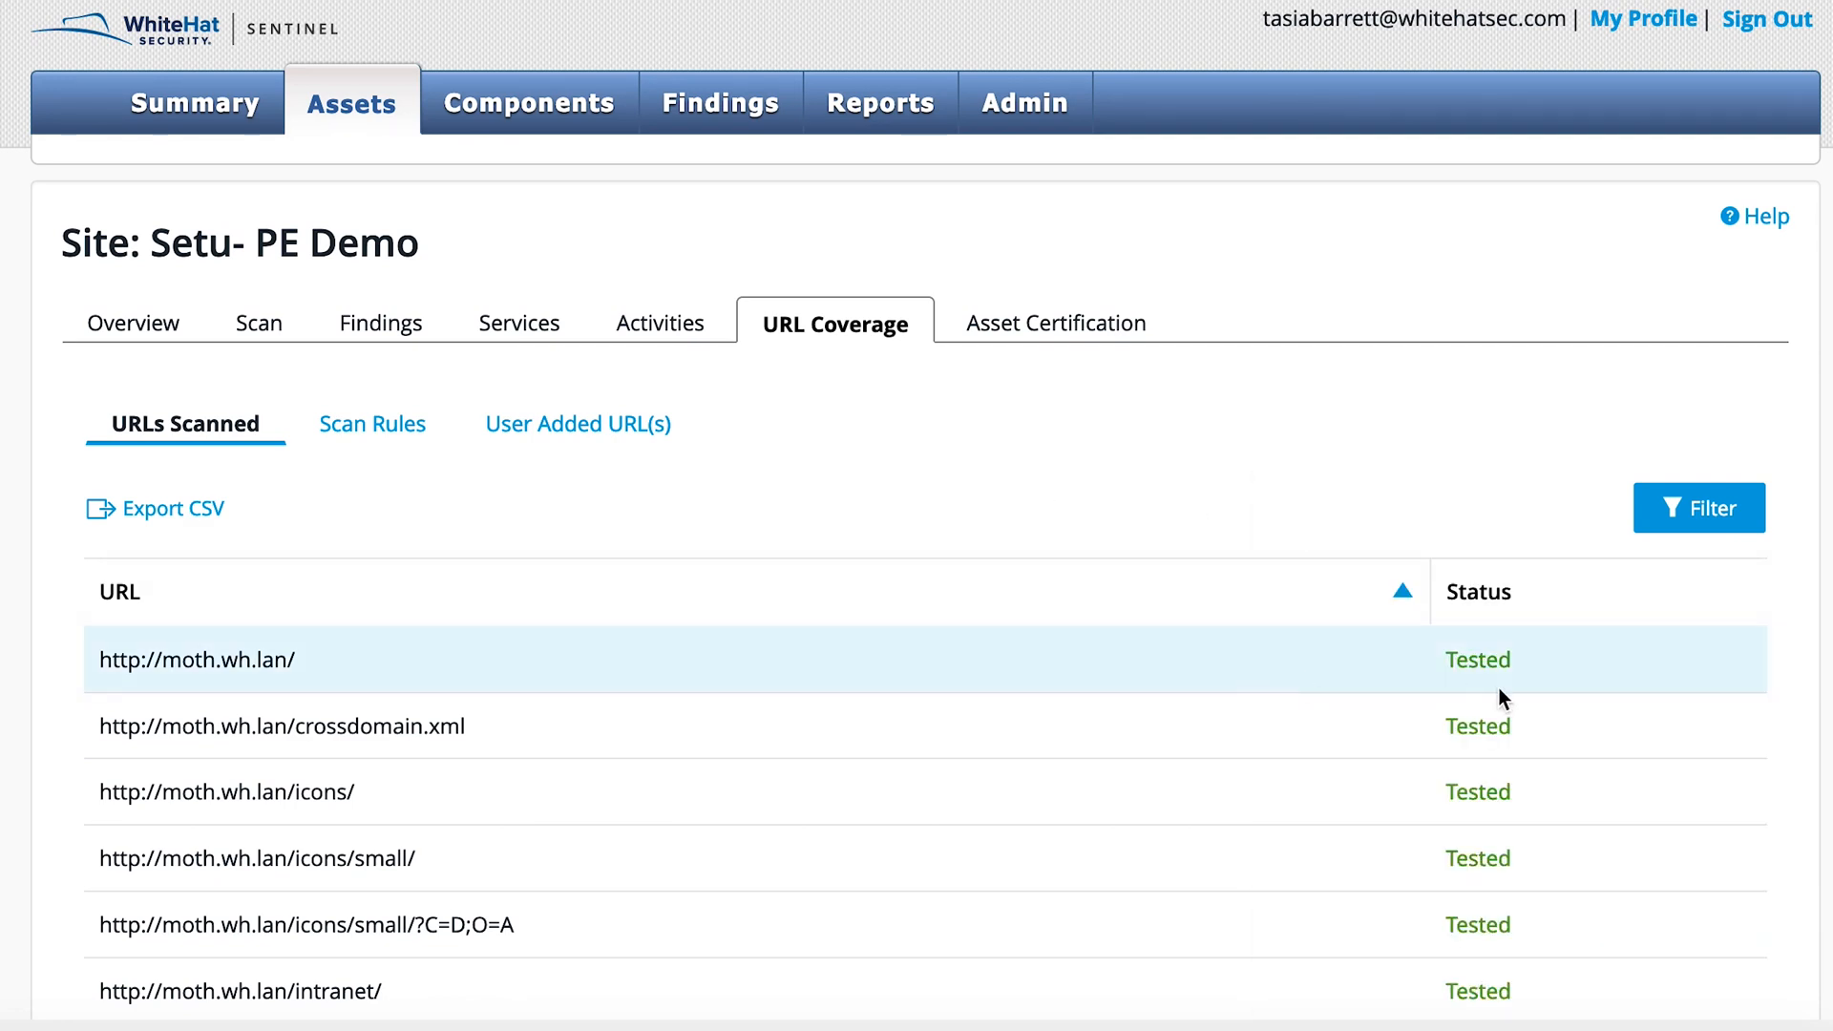
Step: View the error details of the scanned URL ending in /audit/xss/stored/reader.php, and close them
scroll(1543, 767, "down", 6)
scroll(1543, 767, "up", 2)
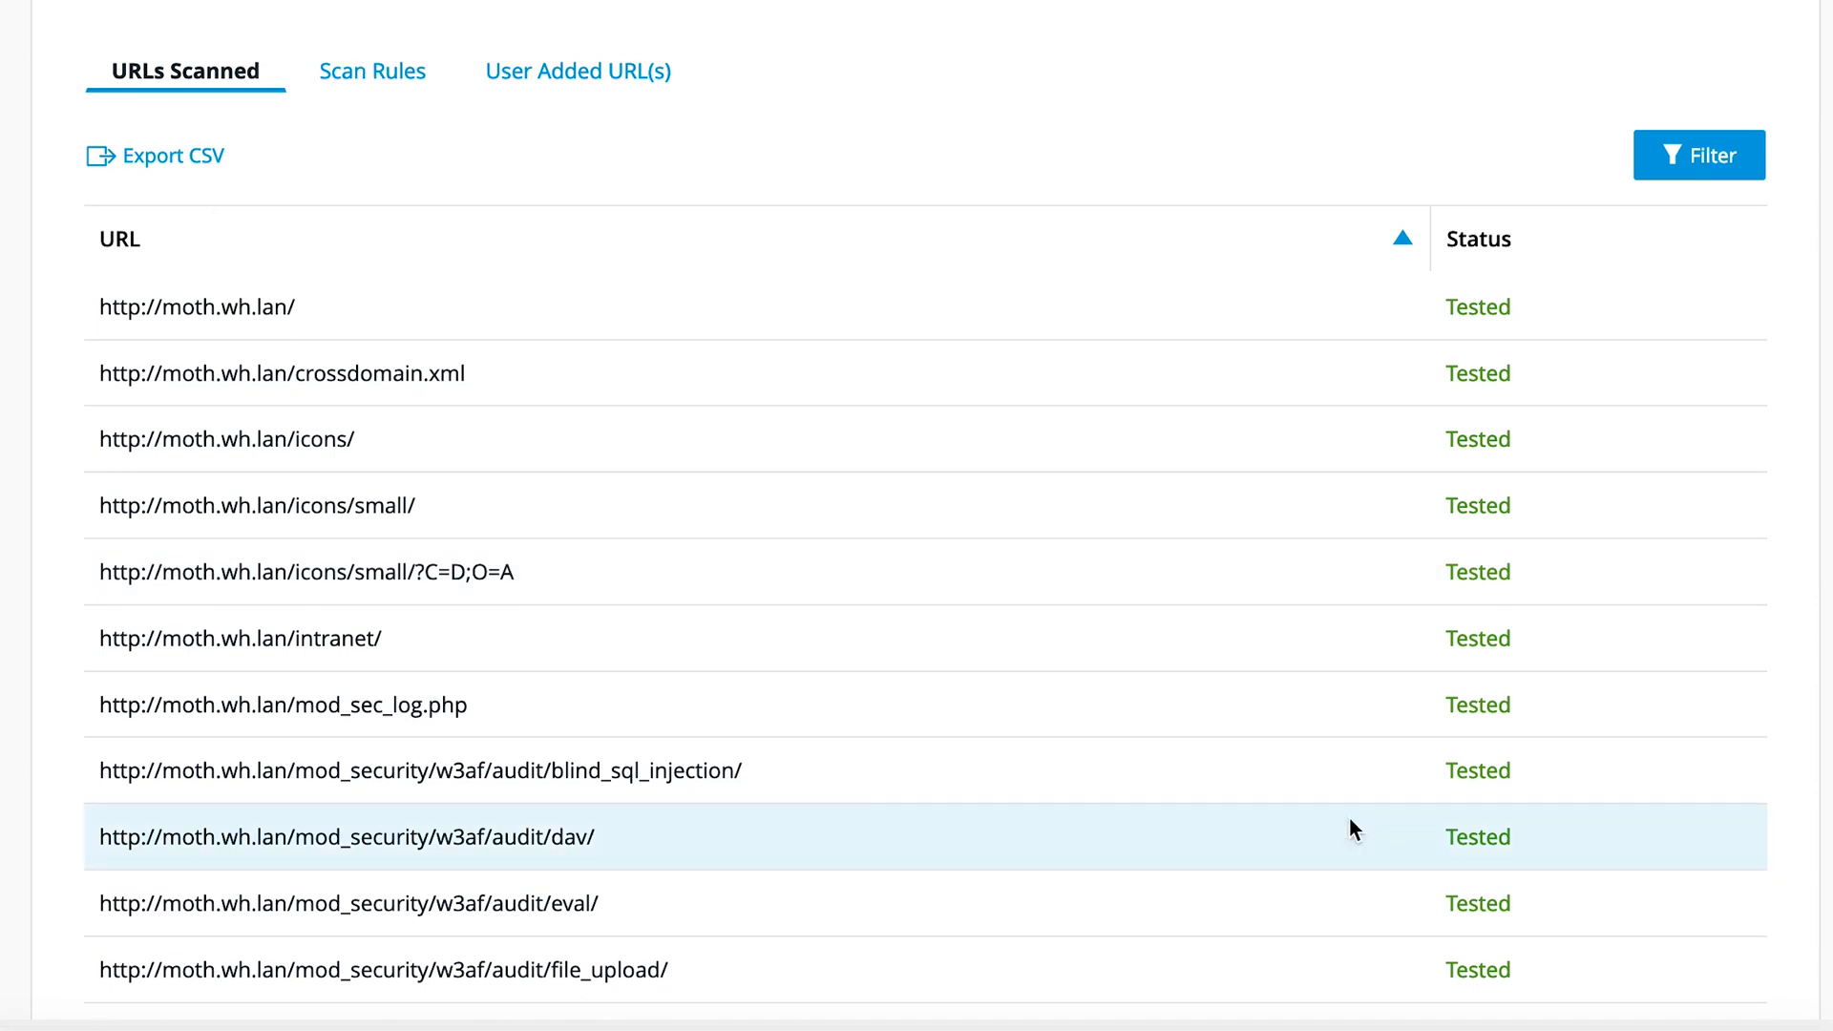
scroll(1350, 819, "down", 15)
scroll(1349, 817, "up", 1)
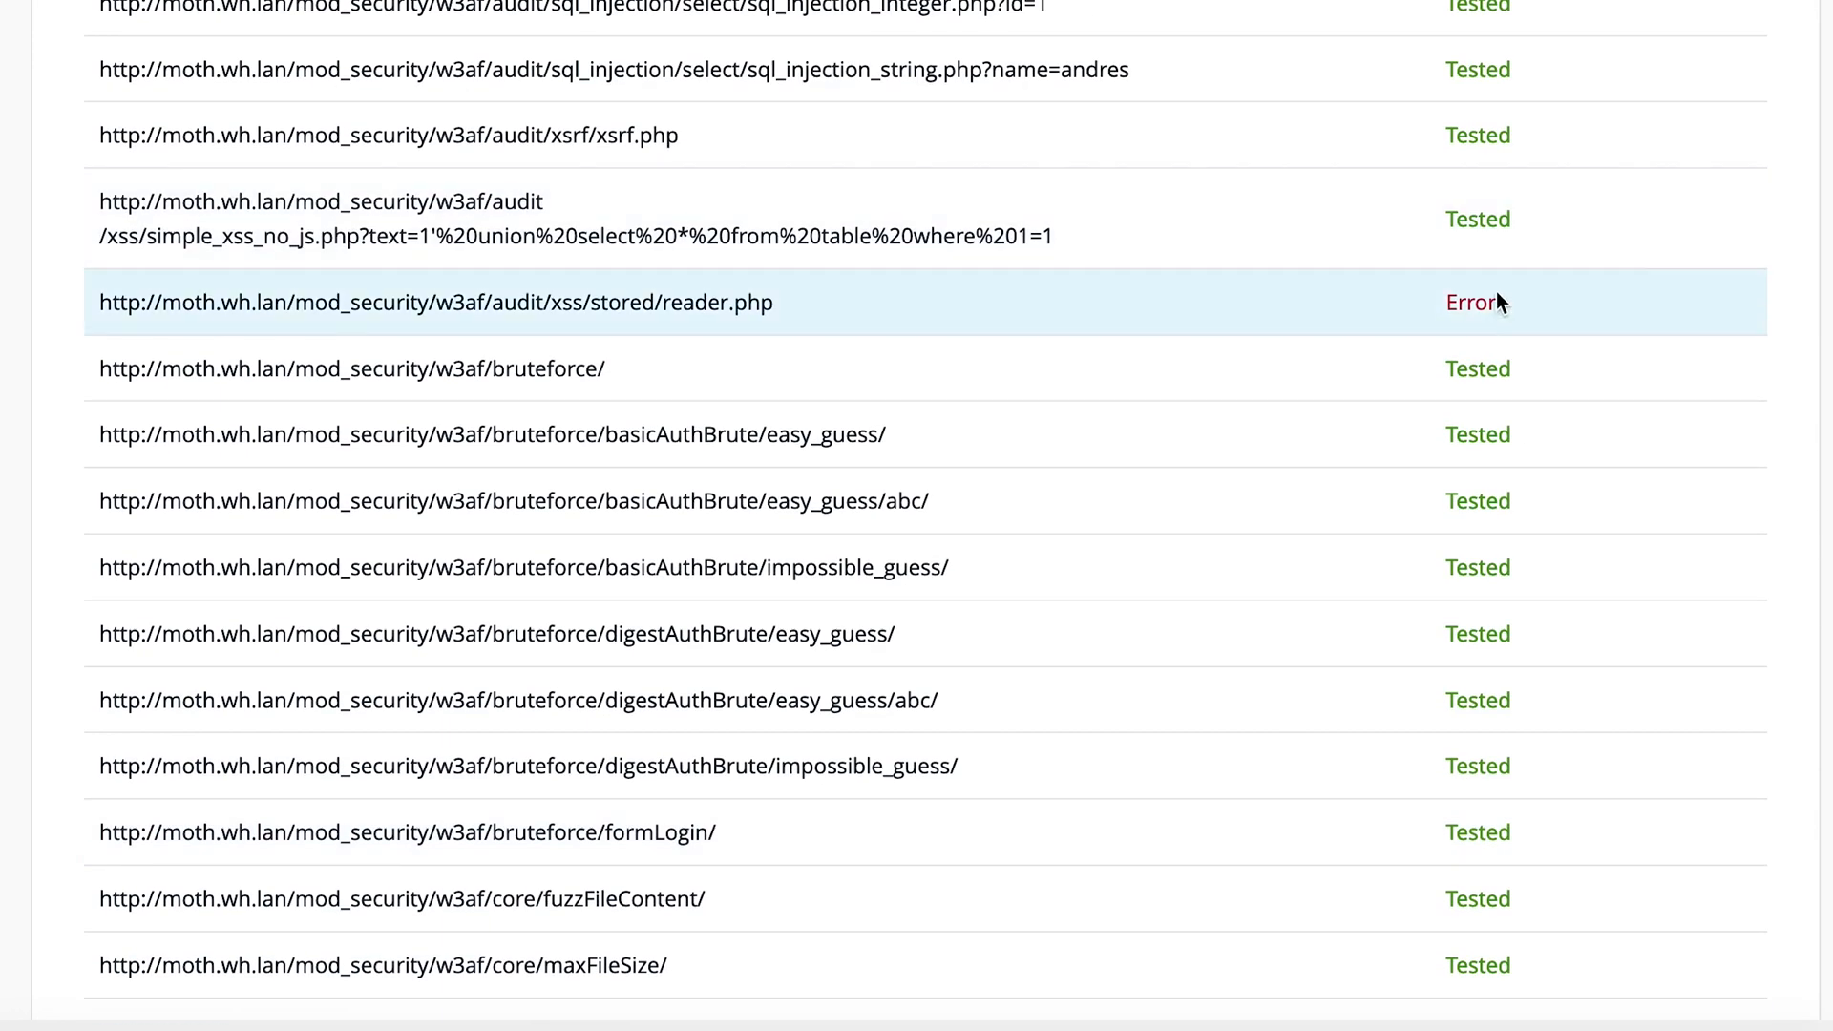
left_click(1478, 315)
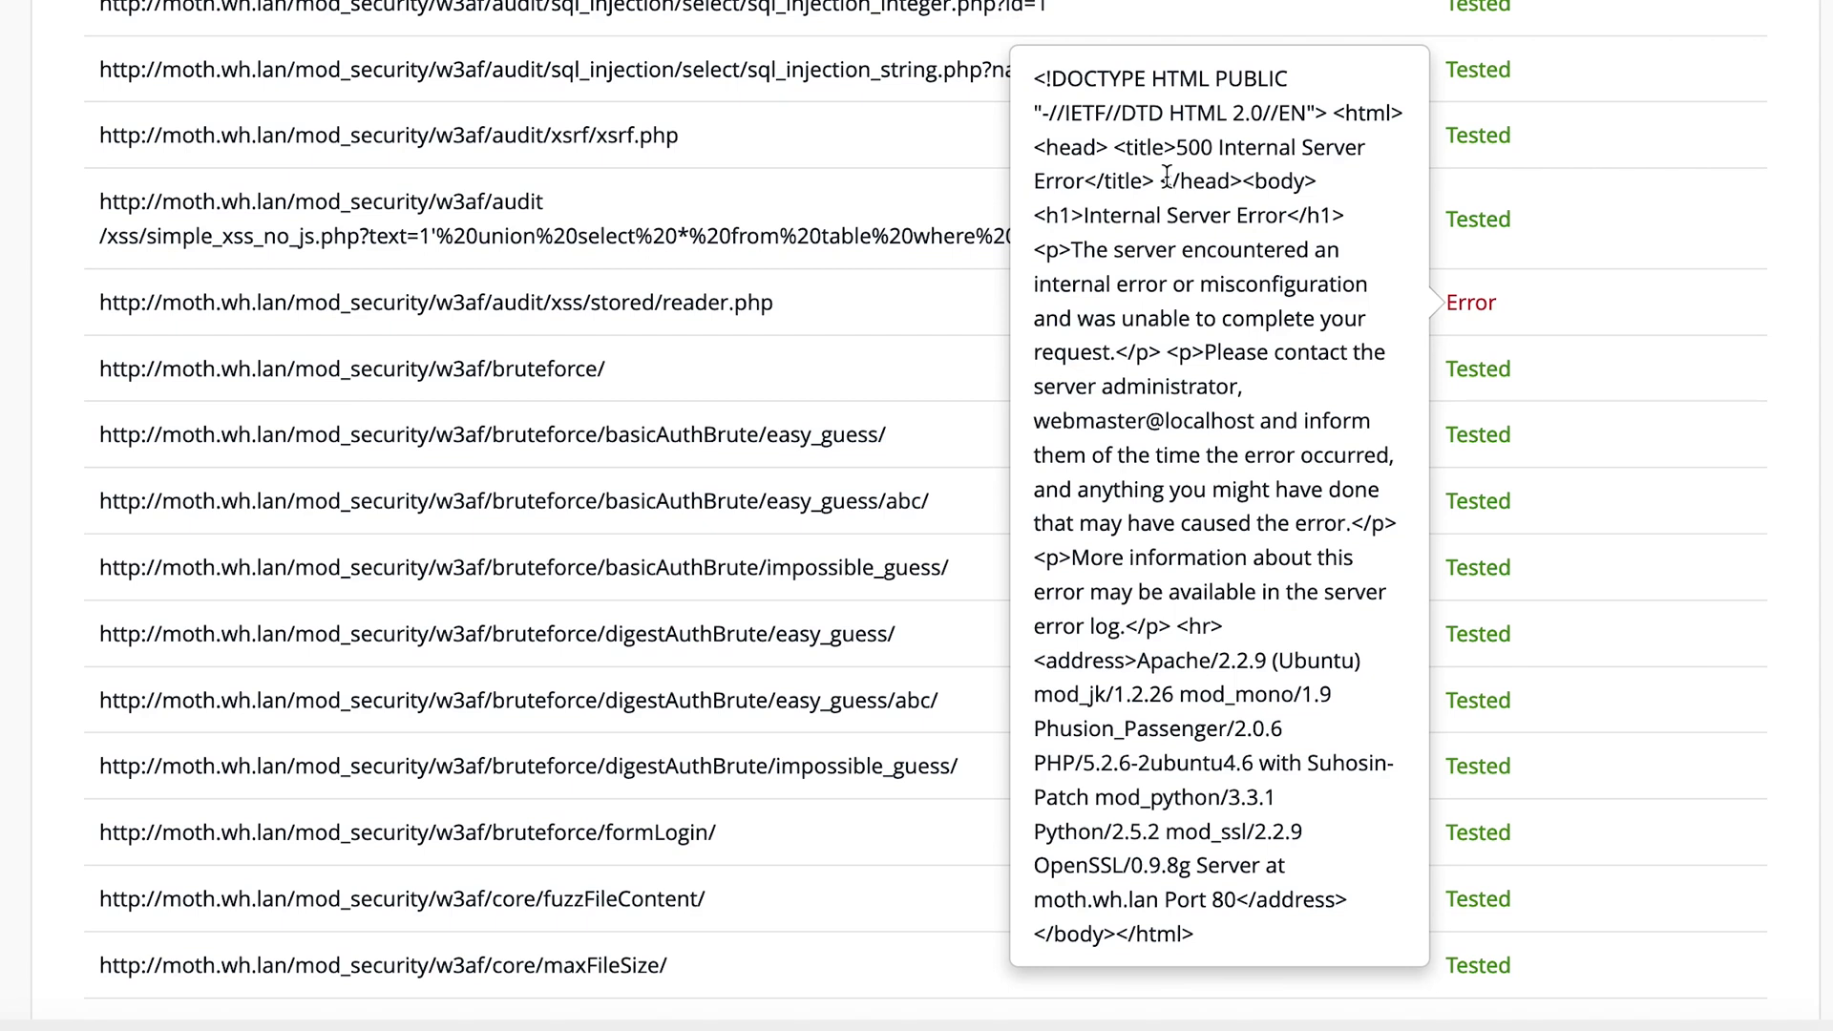
left_click(878, 173)
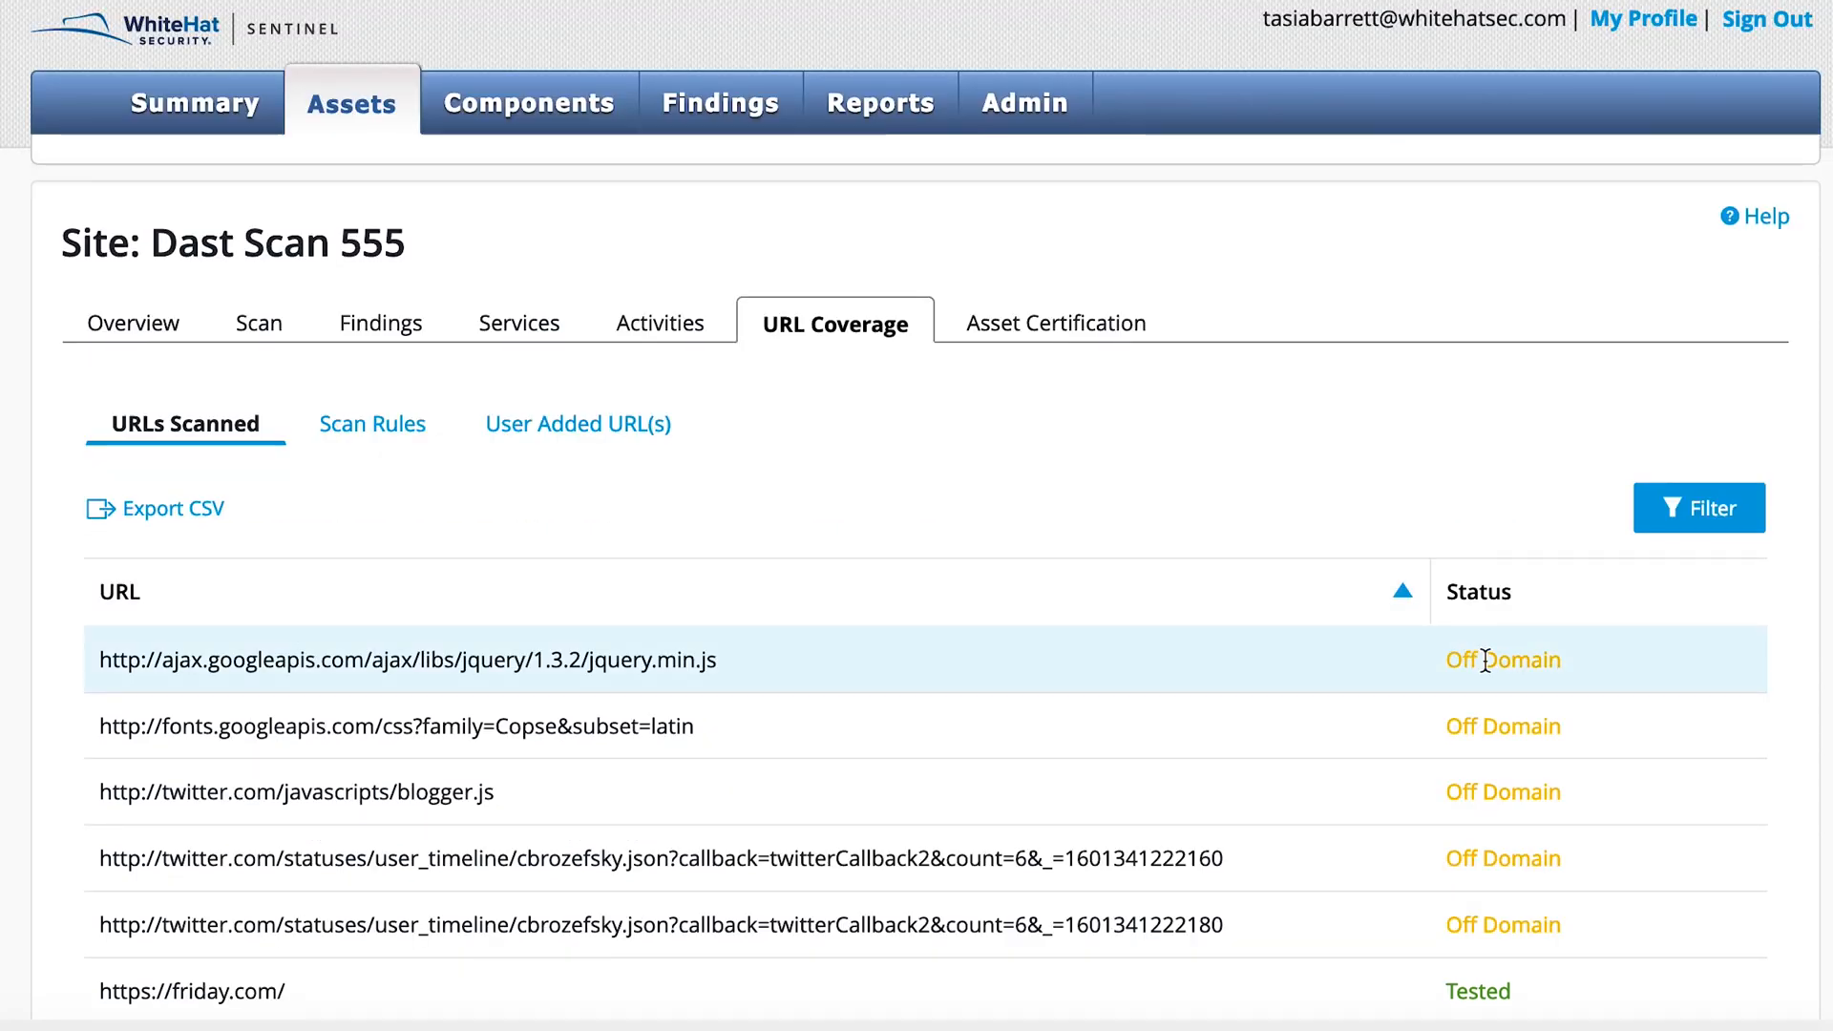
Step: Edit the scan rules of the site Dast Scan 555 and add an if branch for URLs matching /test/
scroll(1485, 661, "down", 3)
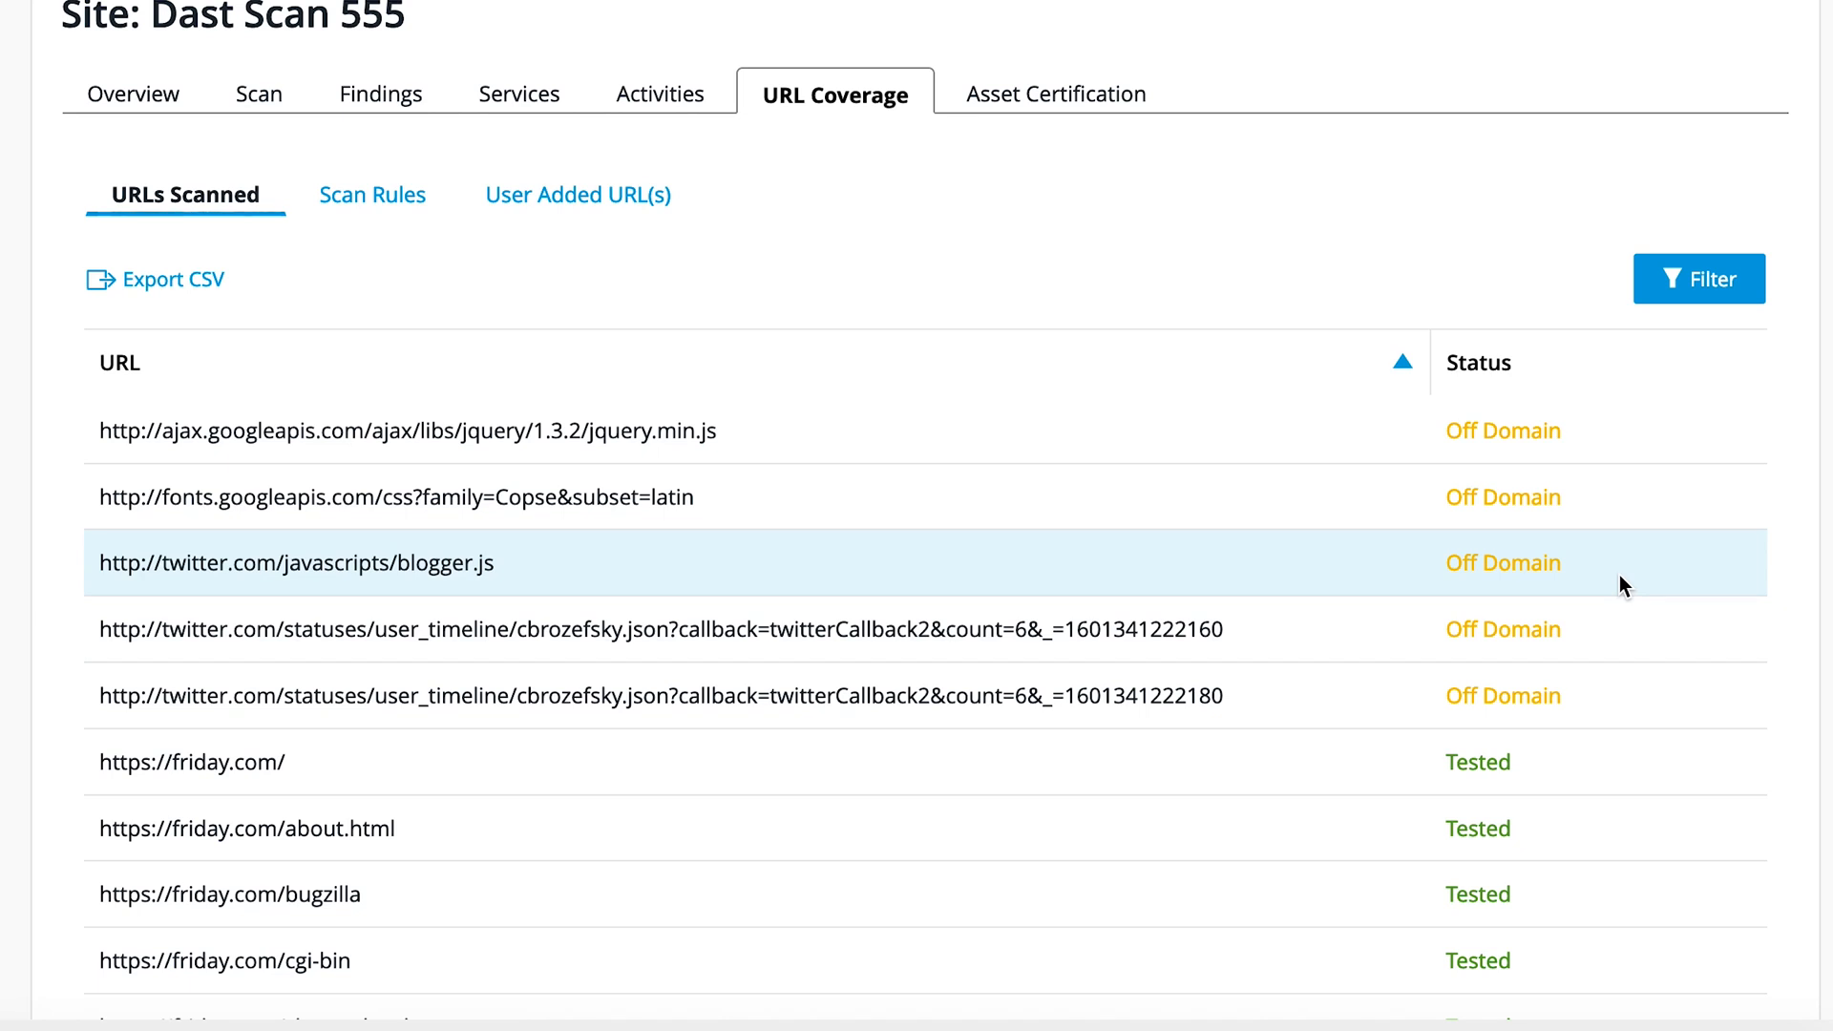
left_click(367, 202)
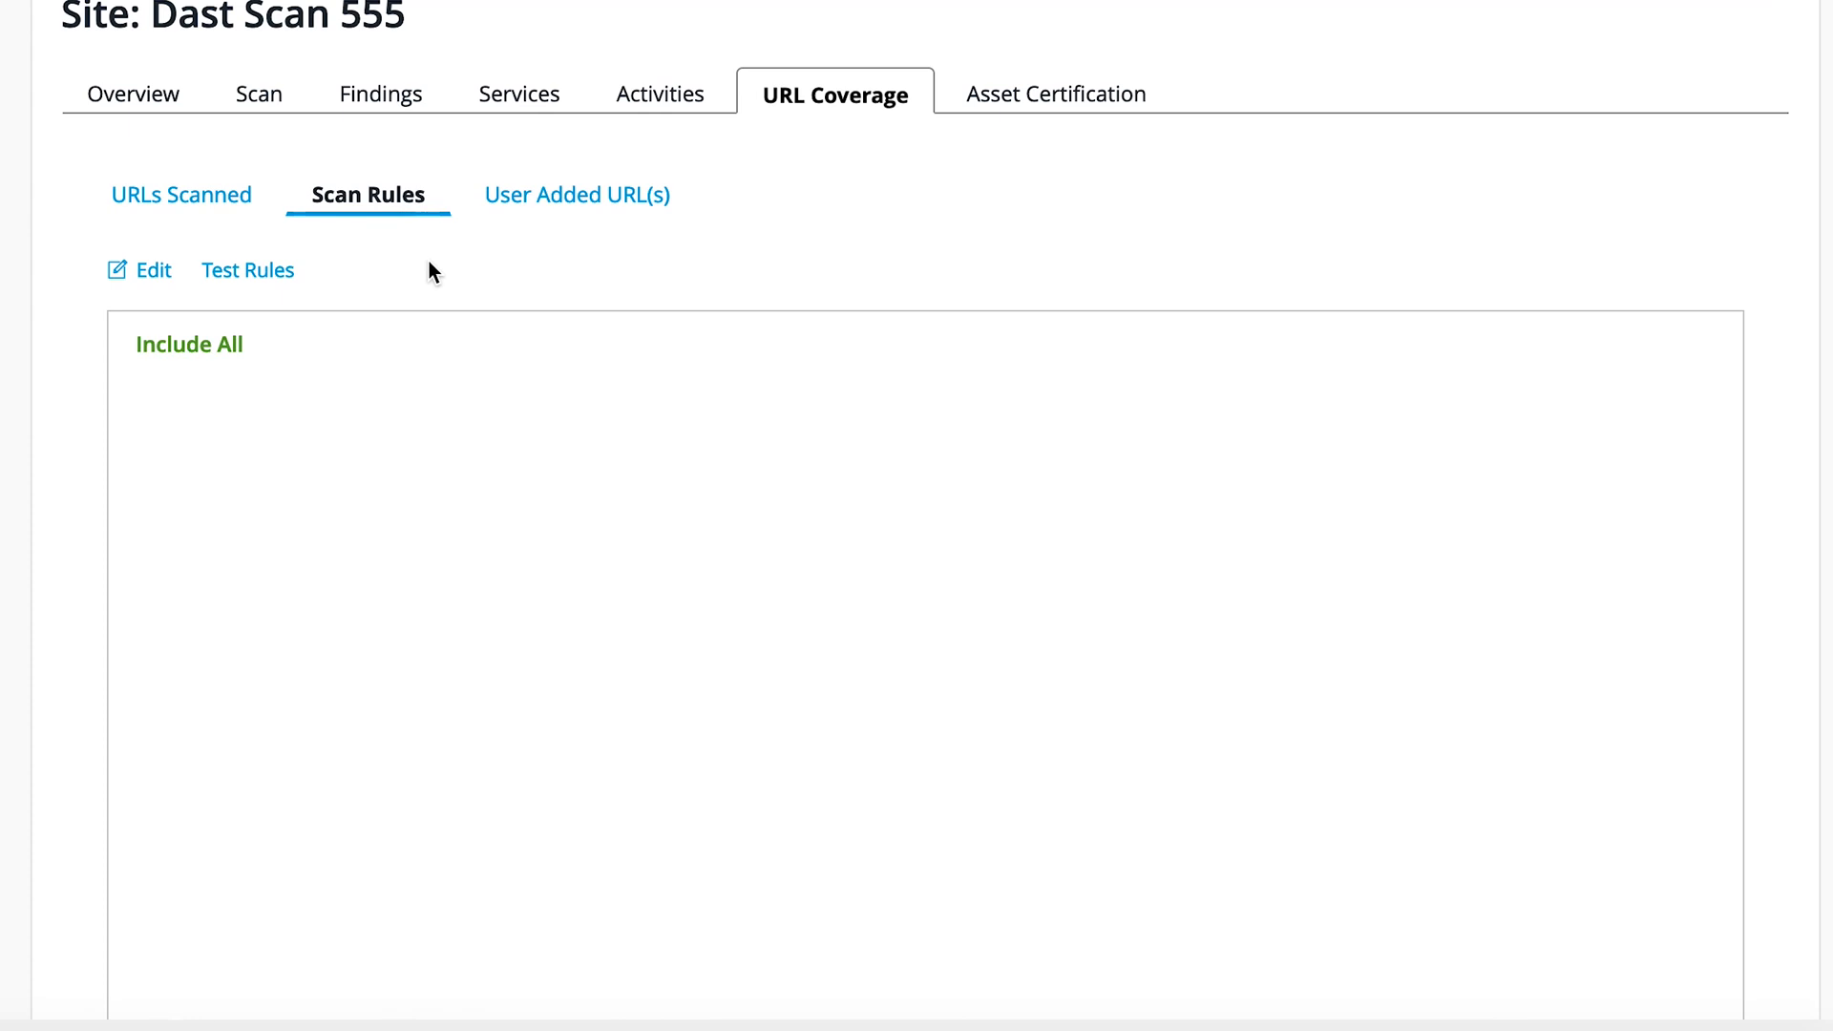
left_click(153, 274)
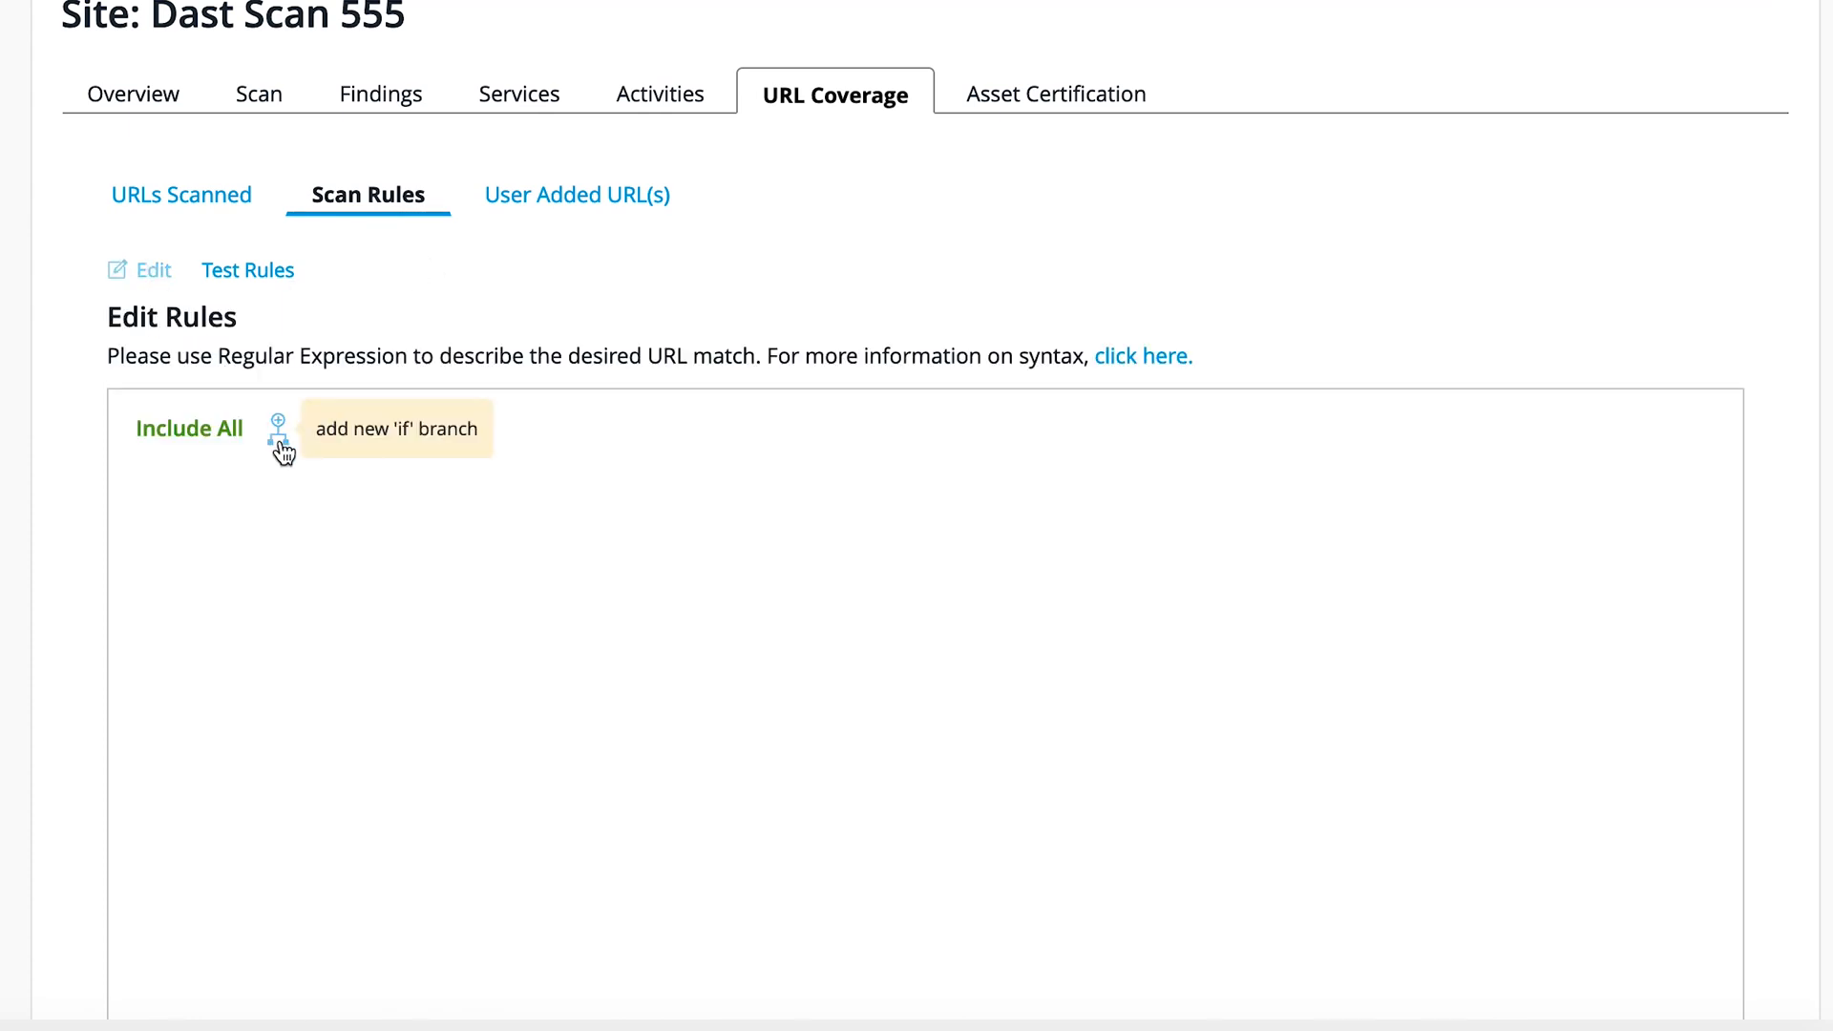
left_click(280, 441)
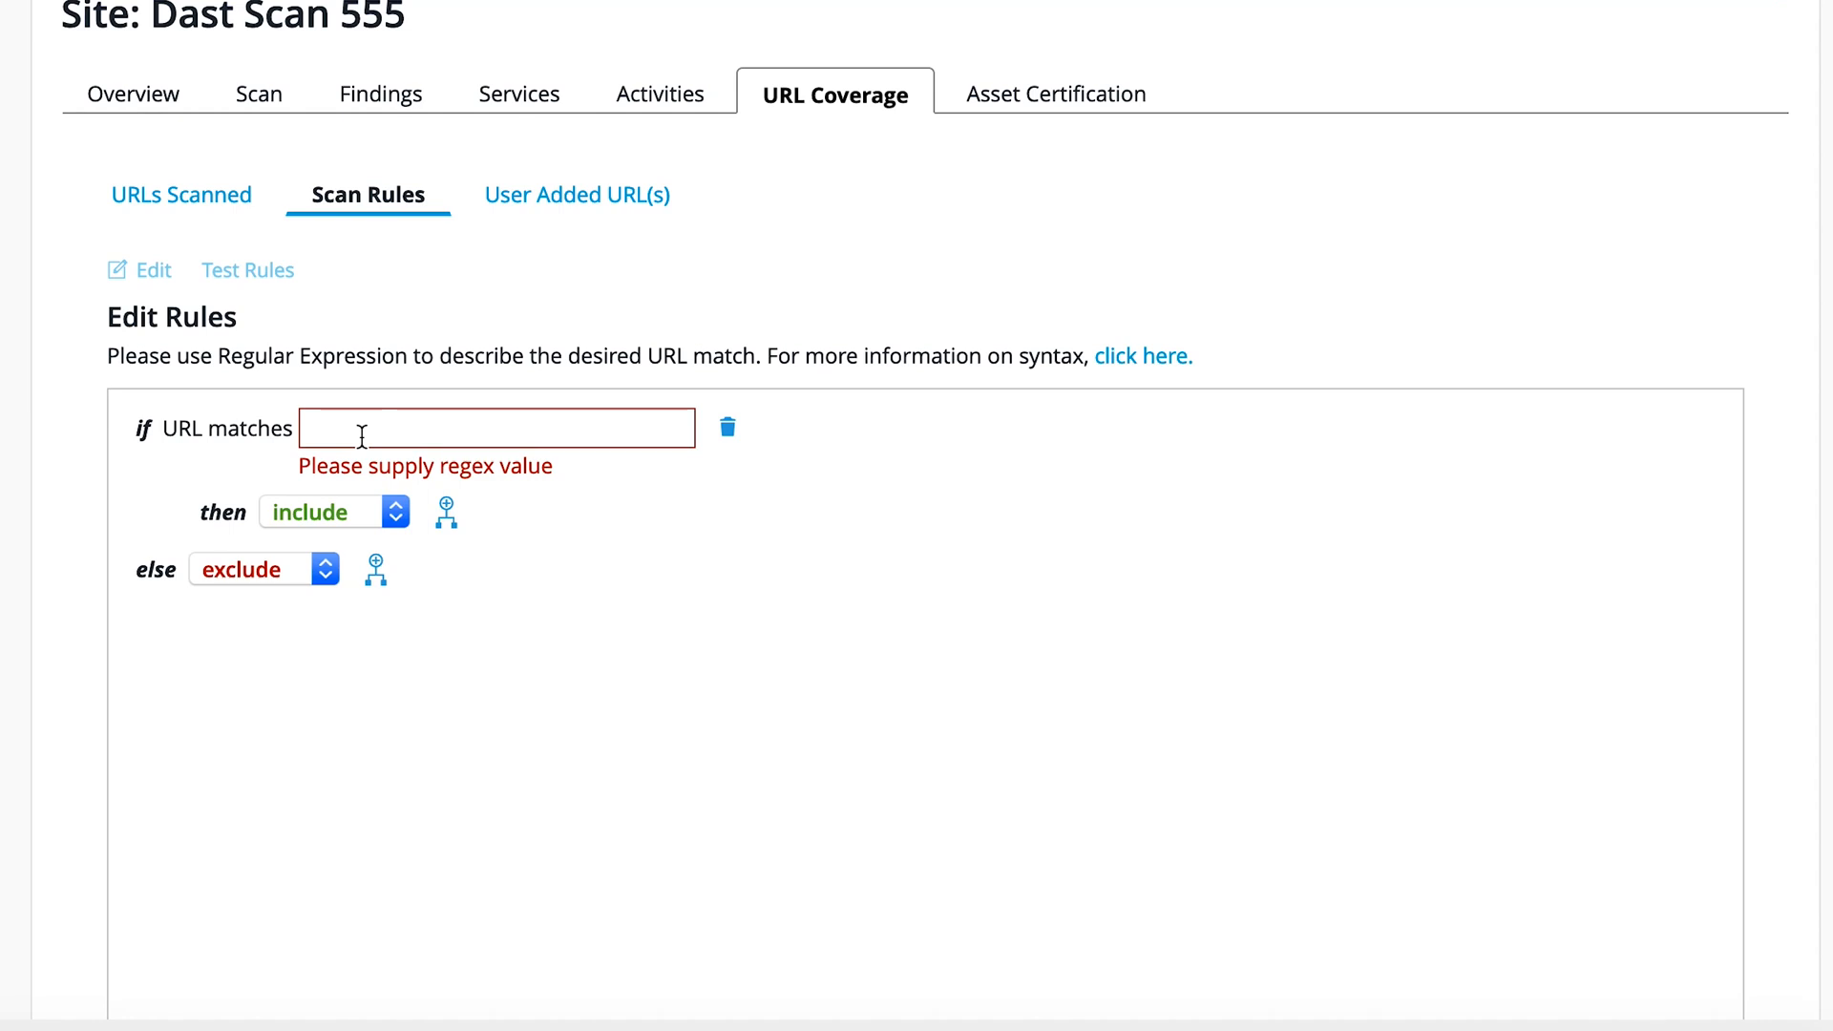
type("/")
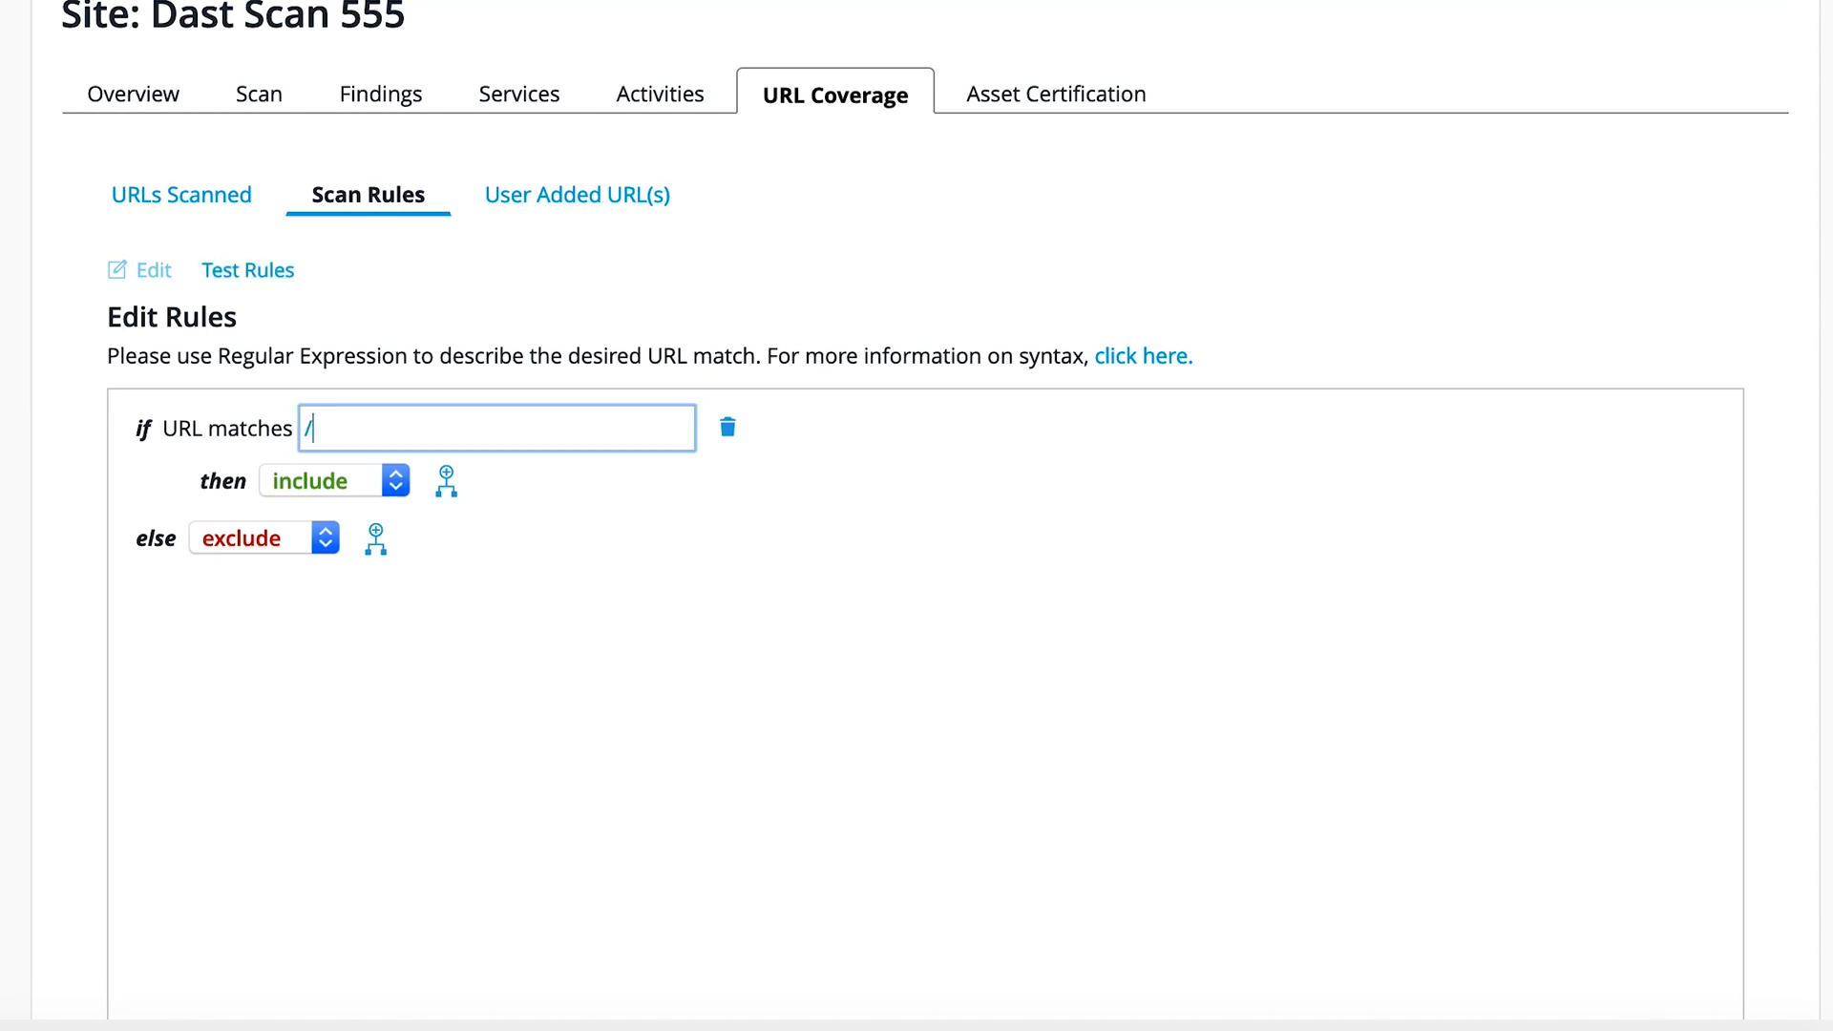
type("test/")
Step: Set the /test/ rule to exclude matching URLs and include all other URLs
left_click(395, 480)
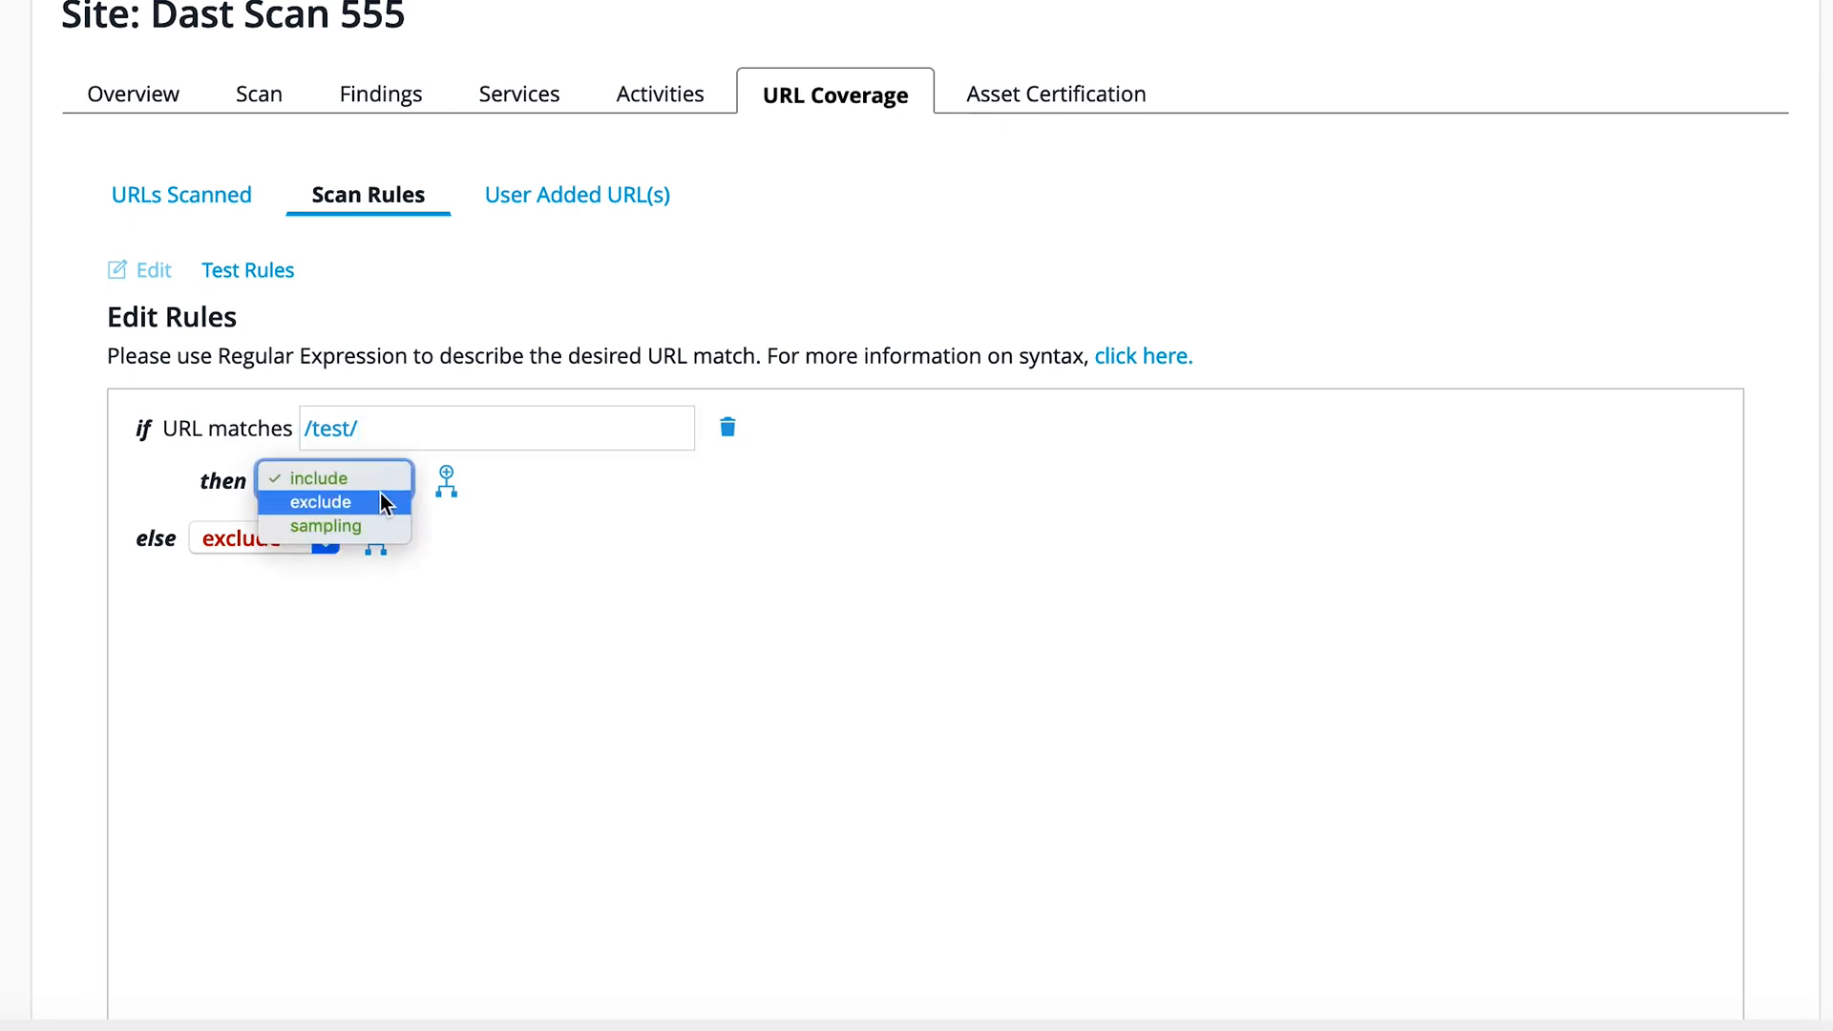
left_click(376, 500)
left_click(319, 538)
left_click(312, 514)
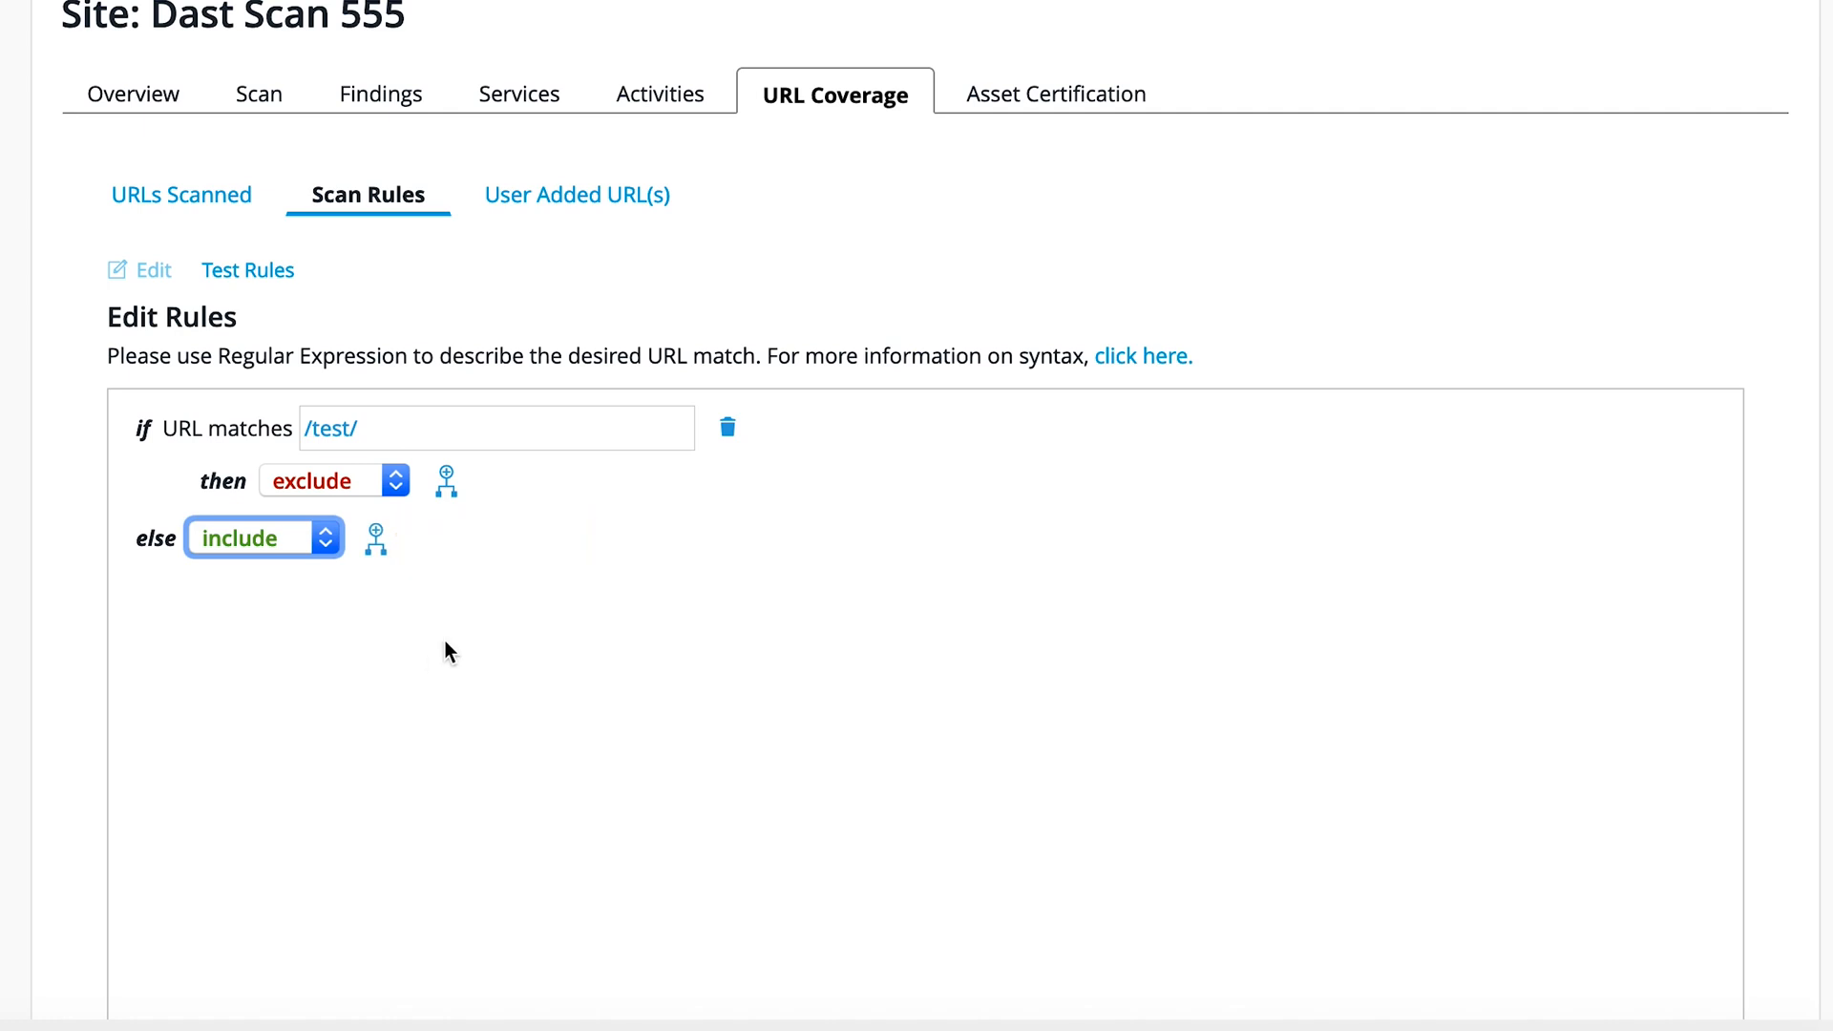
Step: View the Test Scan Rules form for checking URL coverage, and close it without testing any URLs
left_click(267, 270)
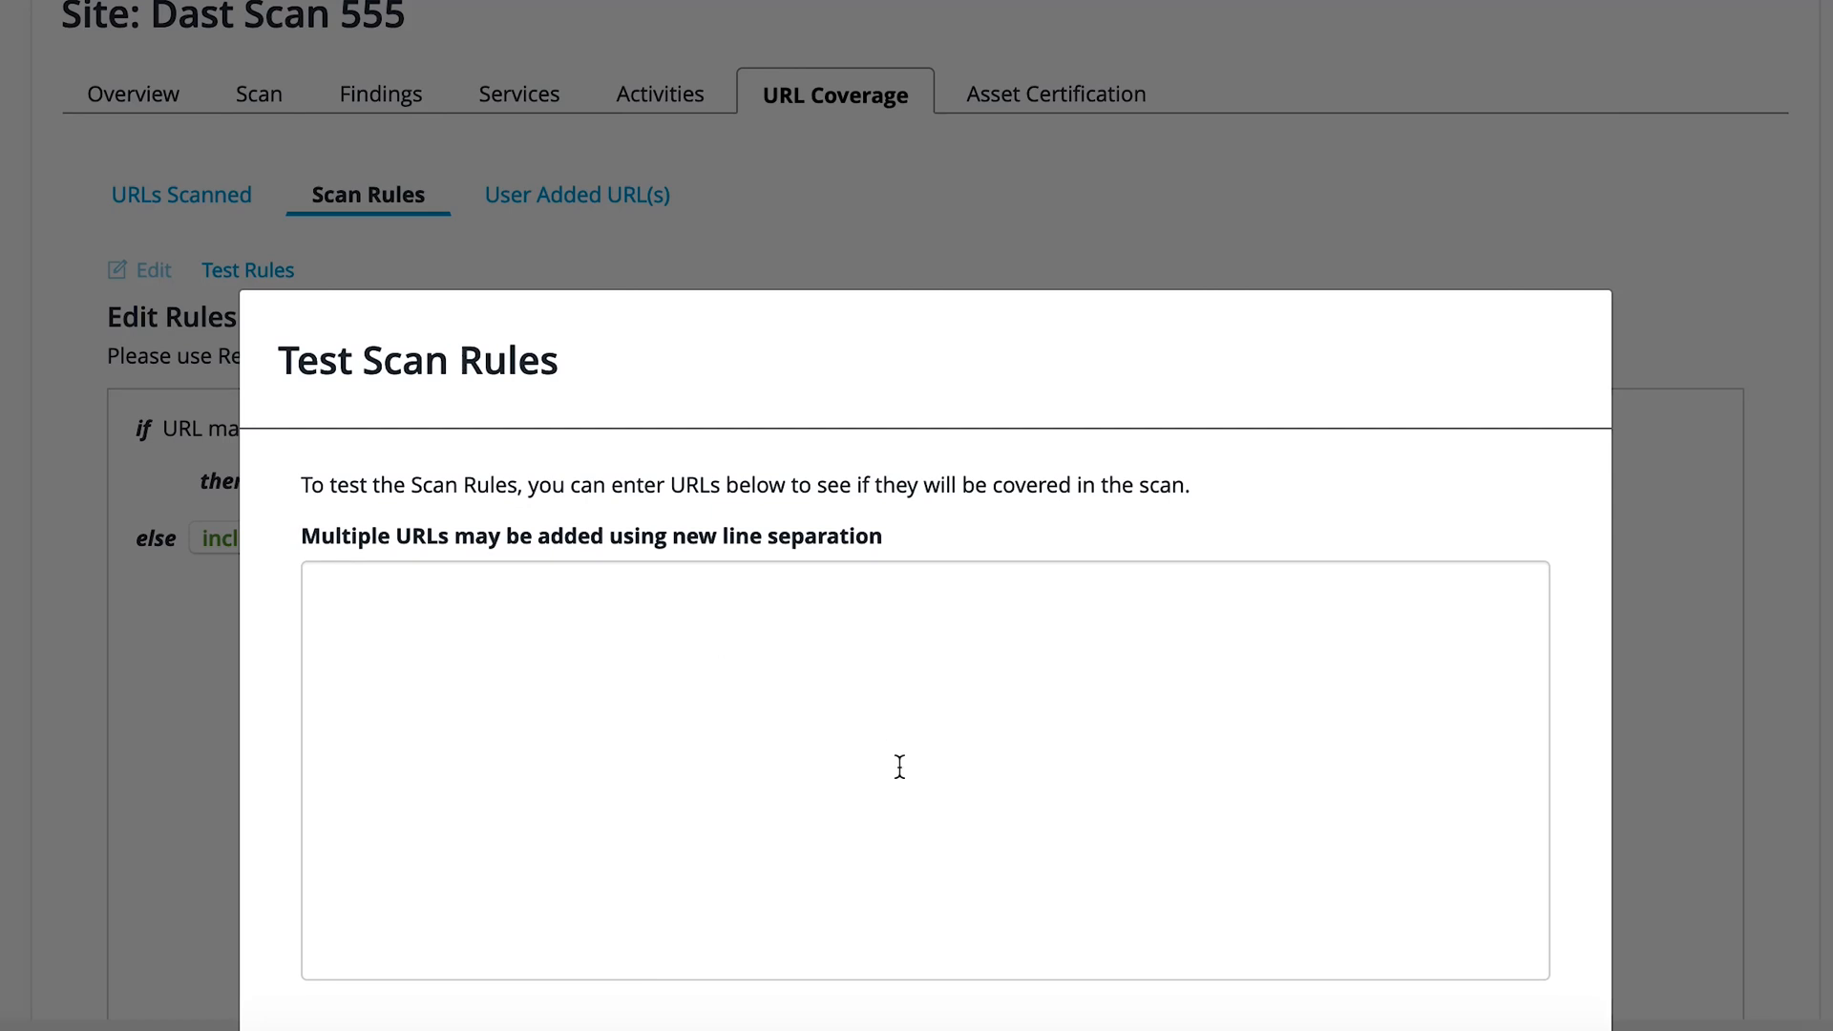
scroll(879, 732, "down", 3)
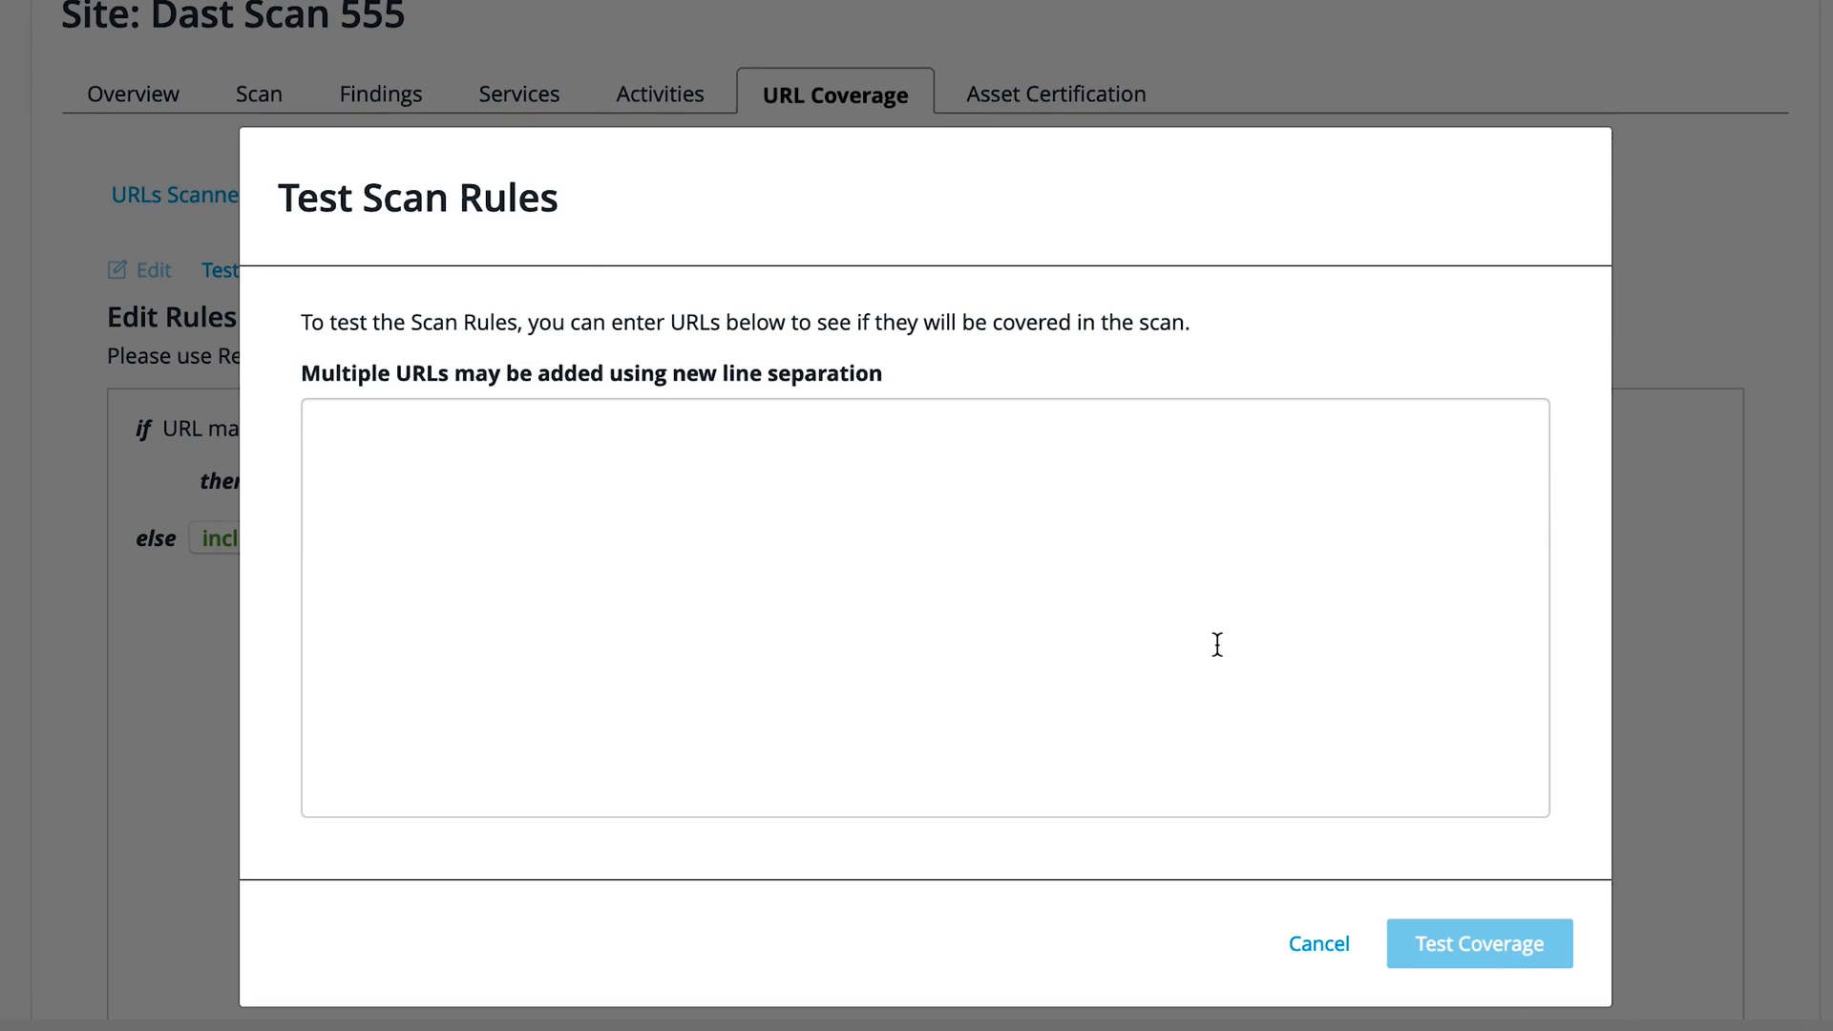
left_click(1321, 945)
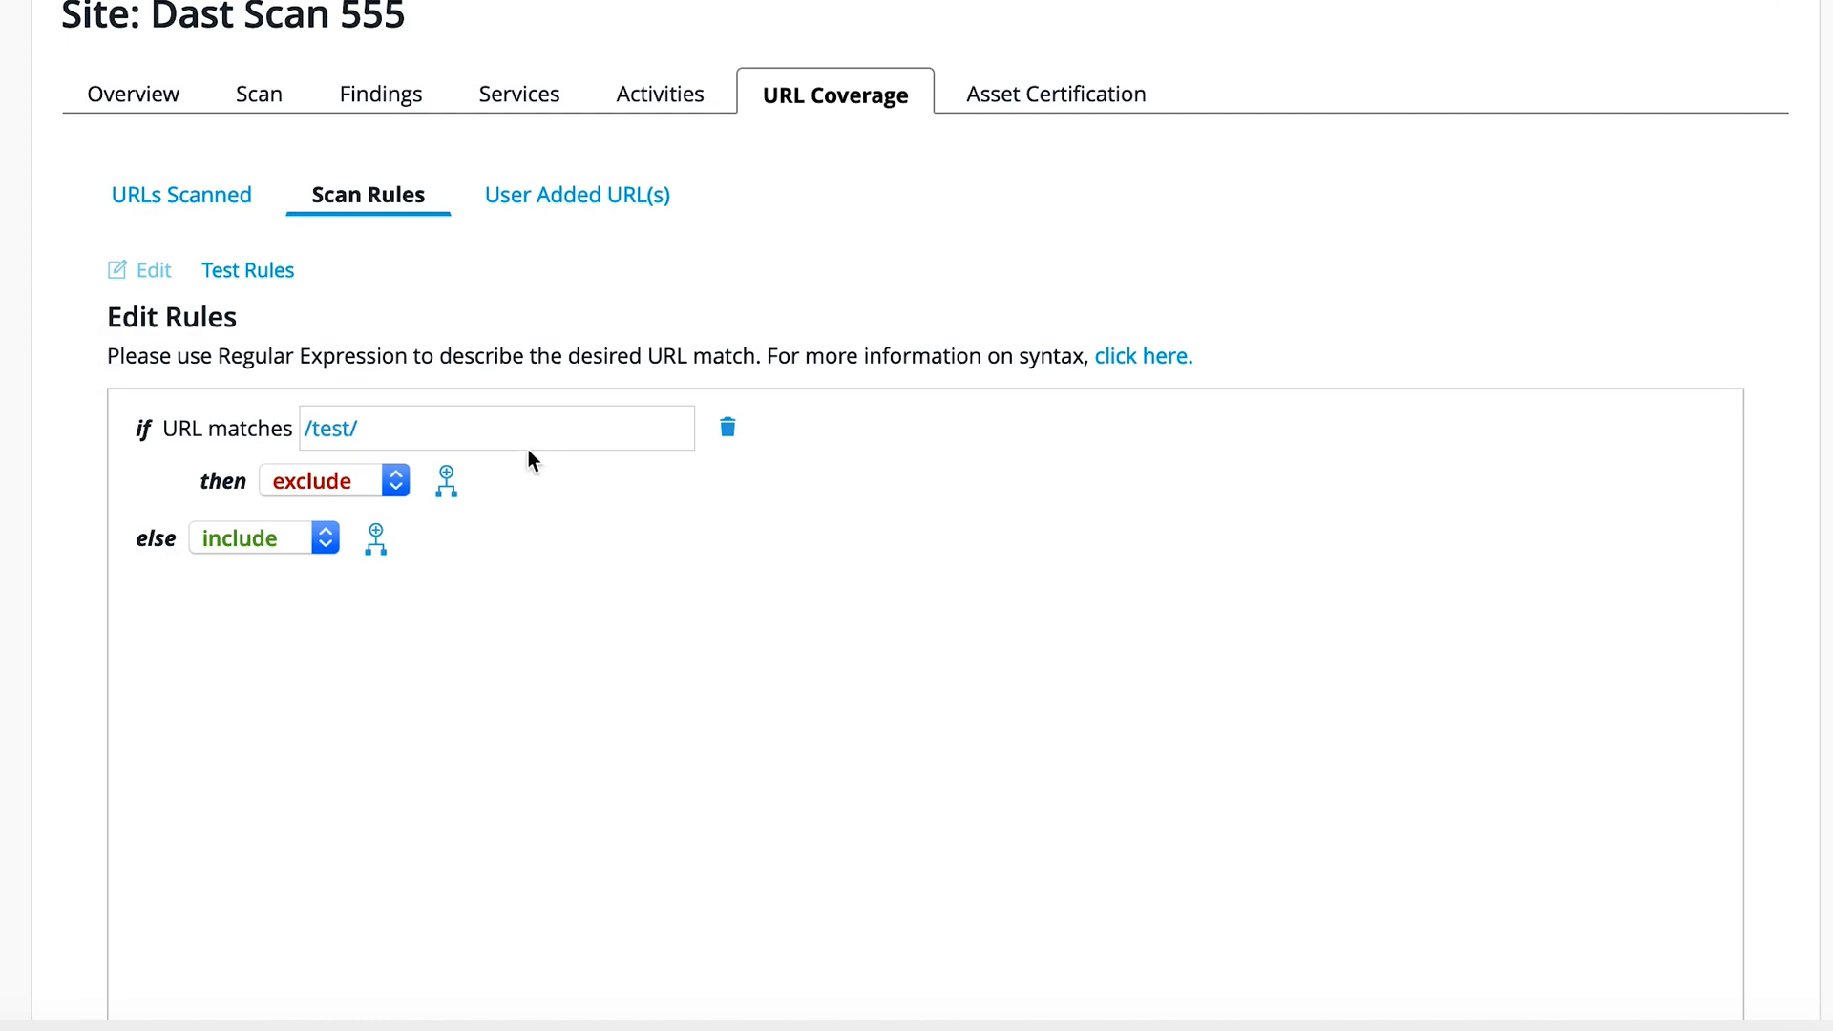
Step: Delete the /test/ if branch from the scan rules
left_click(727, 431)
left_click(1270, 680)
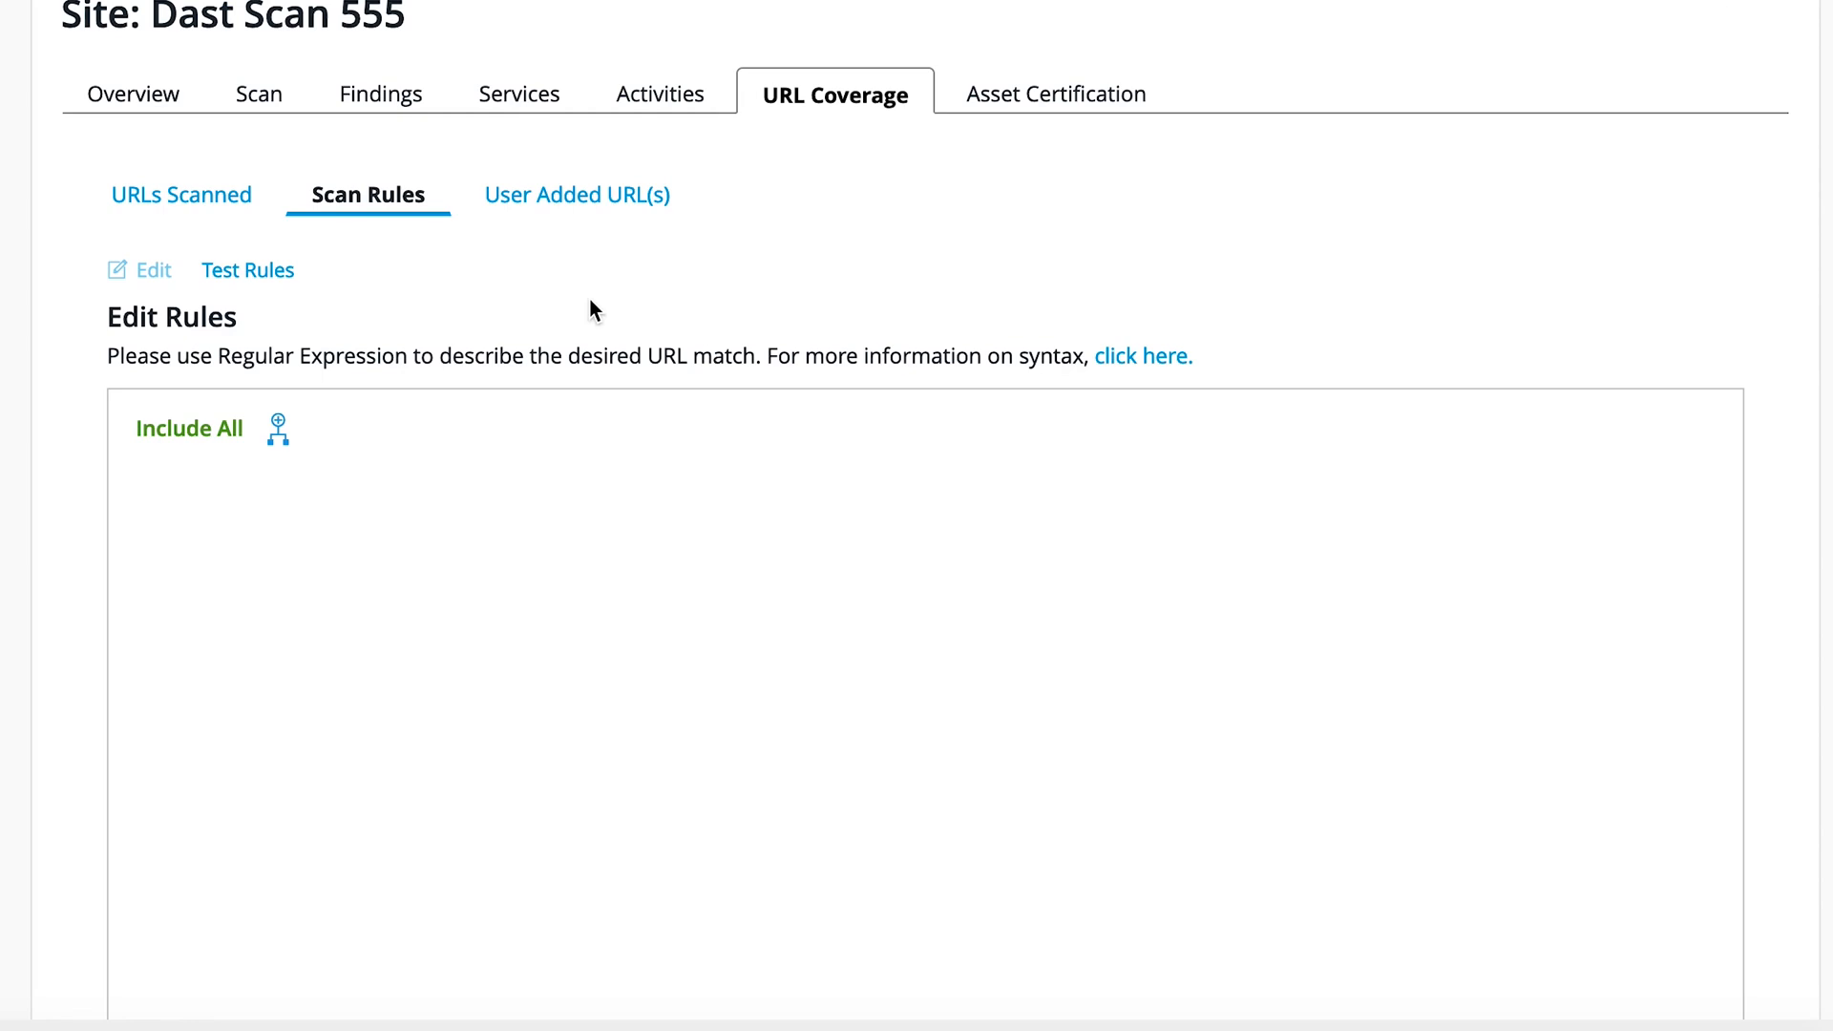
Step: Show the user-added URLs of the site, view the form for adding URLs manually, and cancel it
left_click(577, 203)
scroll(886, 391, "down", 5)
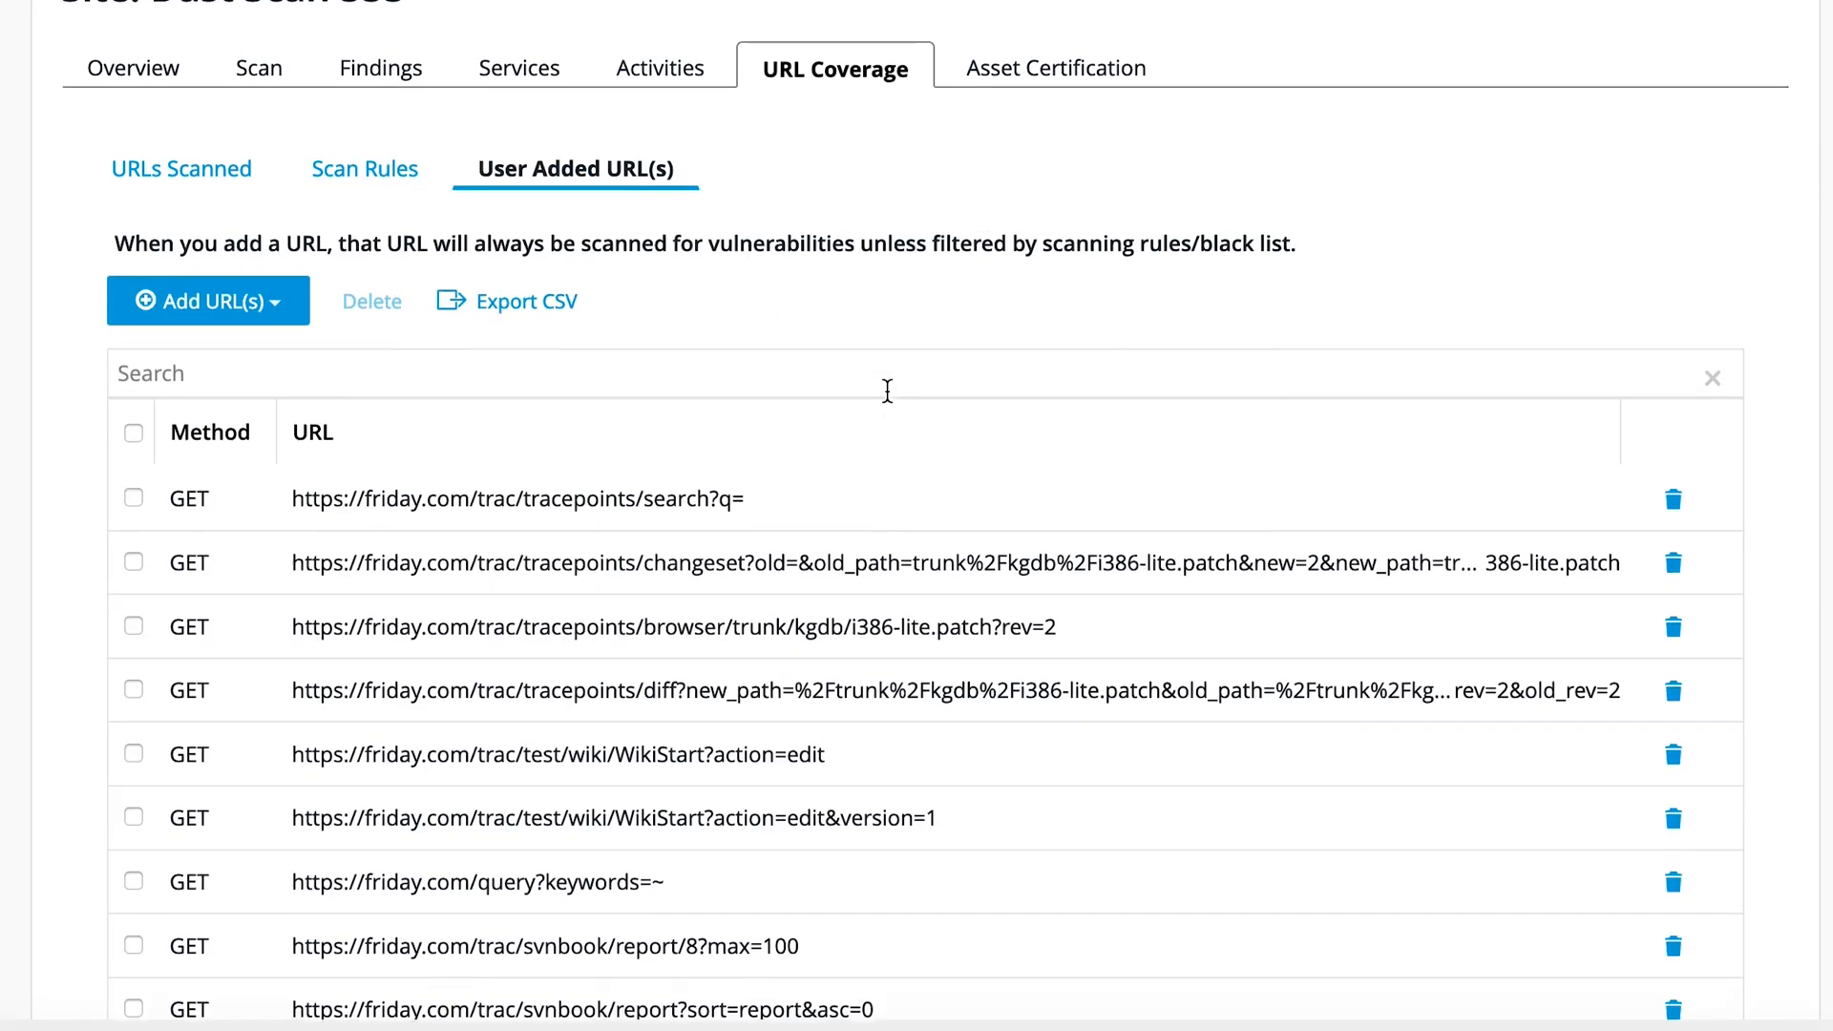
scroll(888, 399, "up", 5)
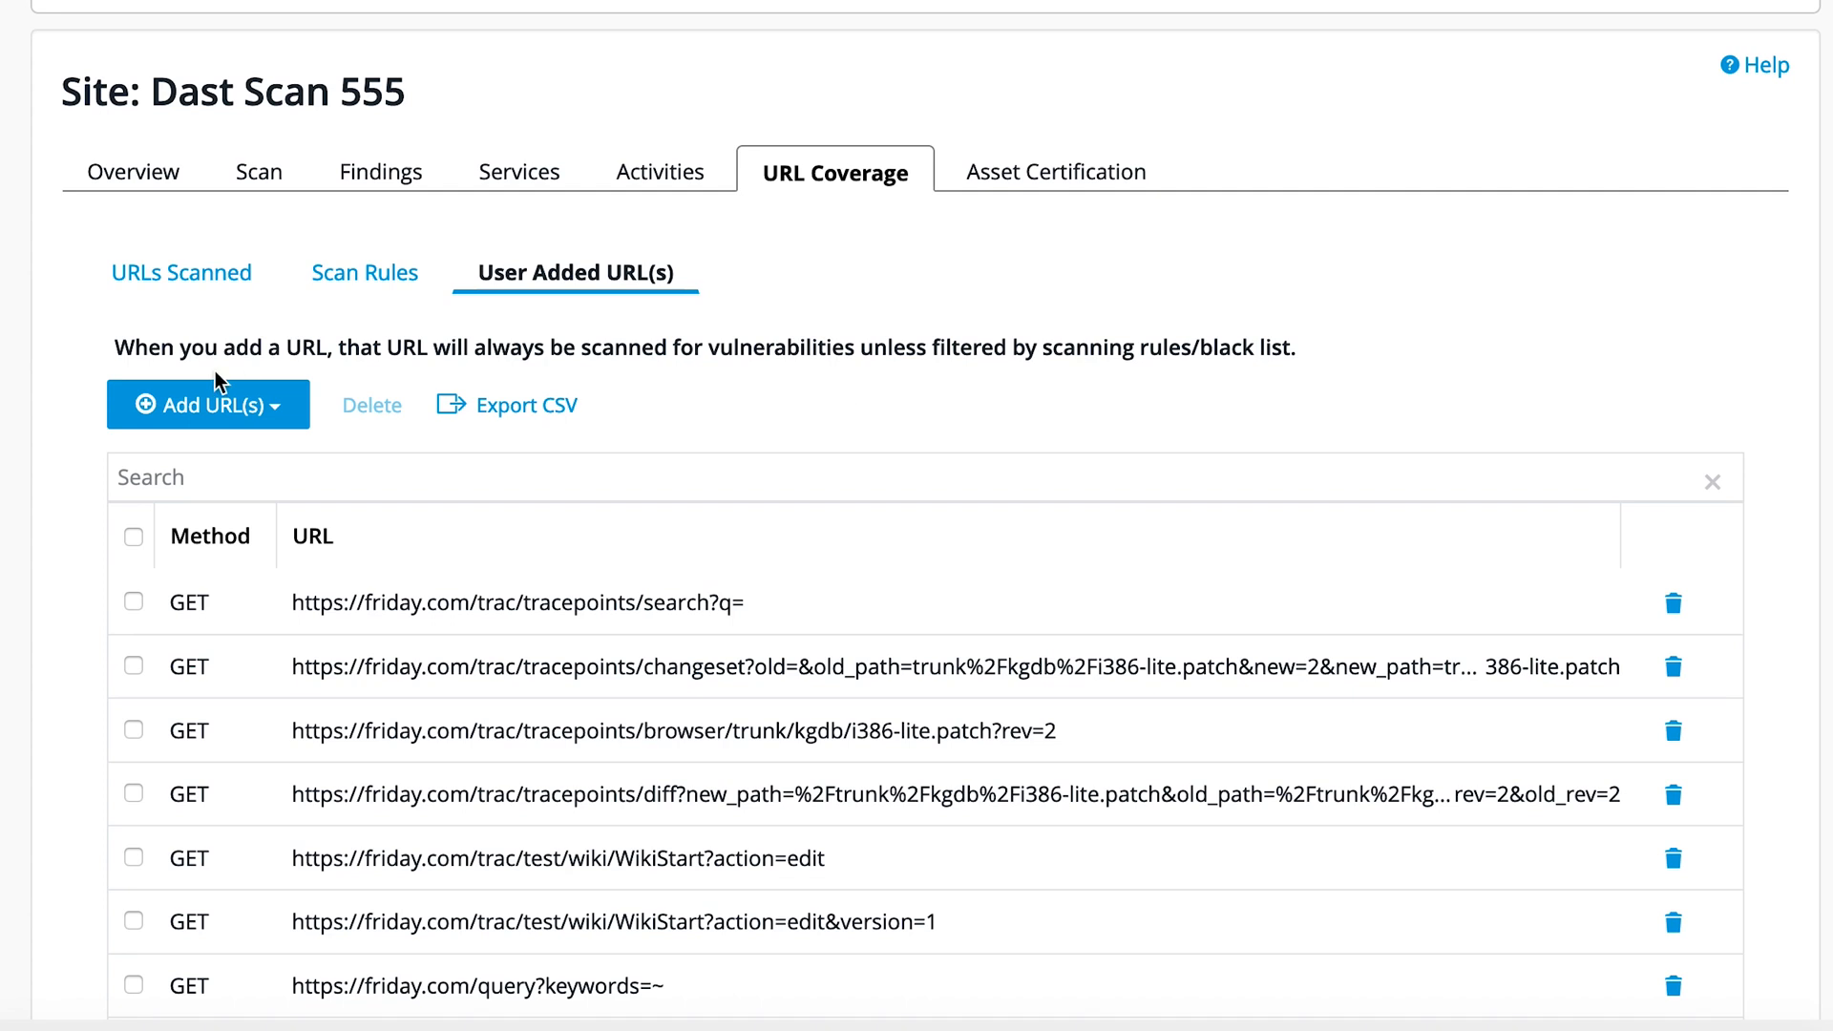
left_click(283, 411)
left_click(257, 452)
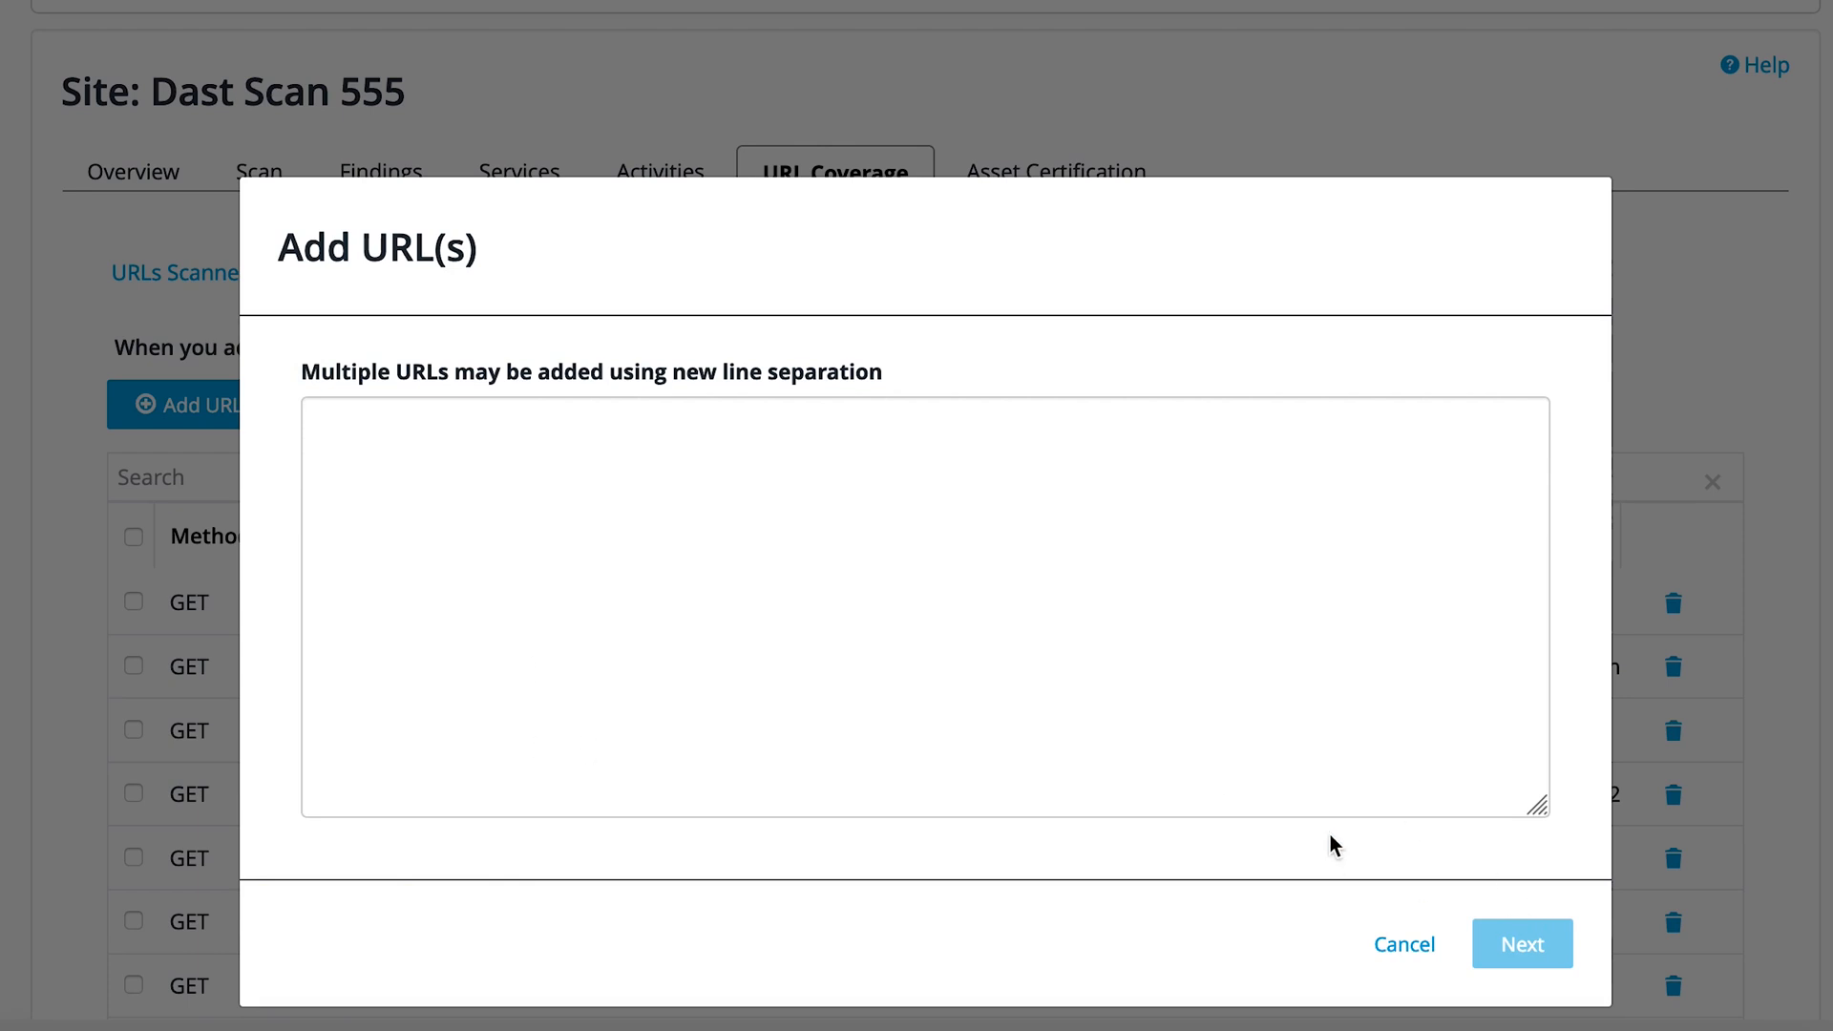
left_click(1404, 946)
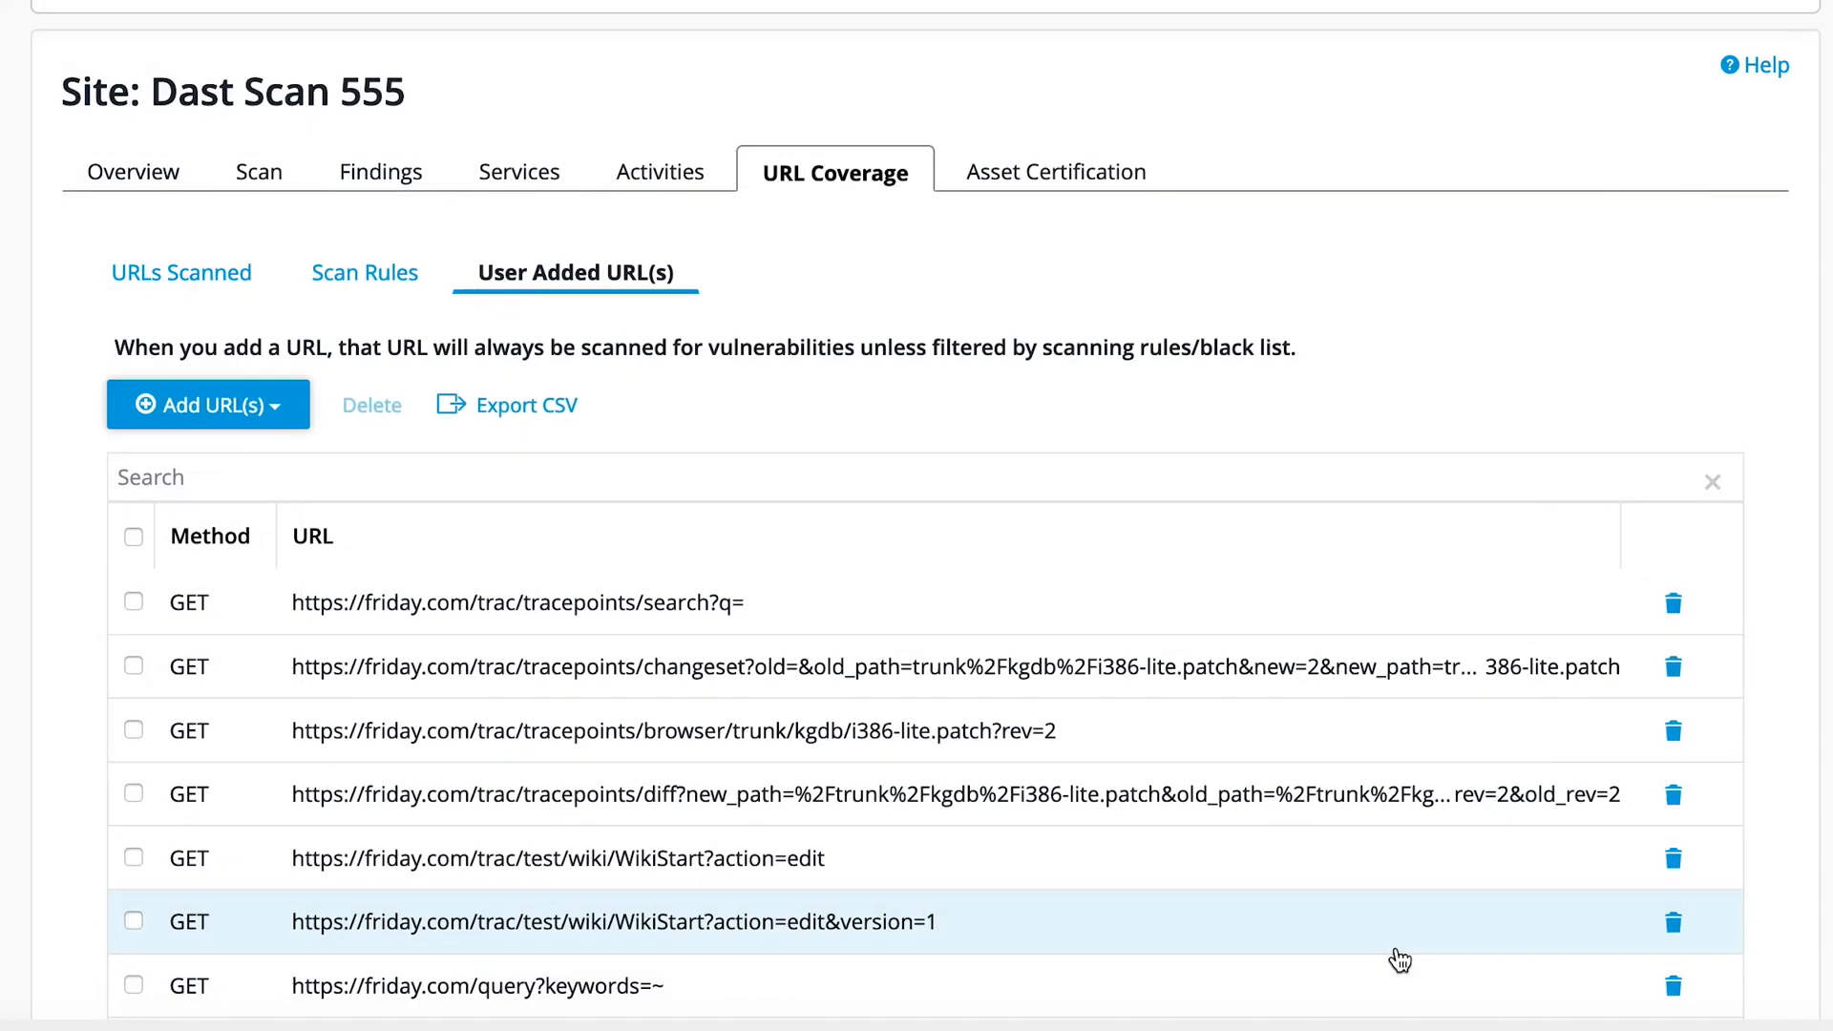
Step: Check the available methods for adding URLs, and review the full list of user-added URLs
left_click(272, 410)
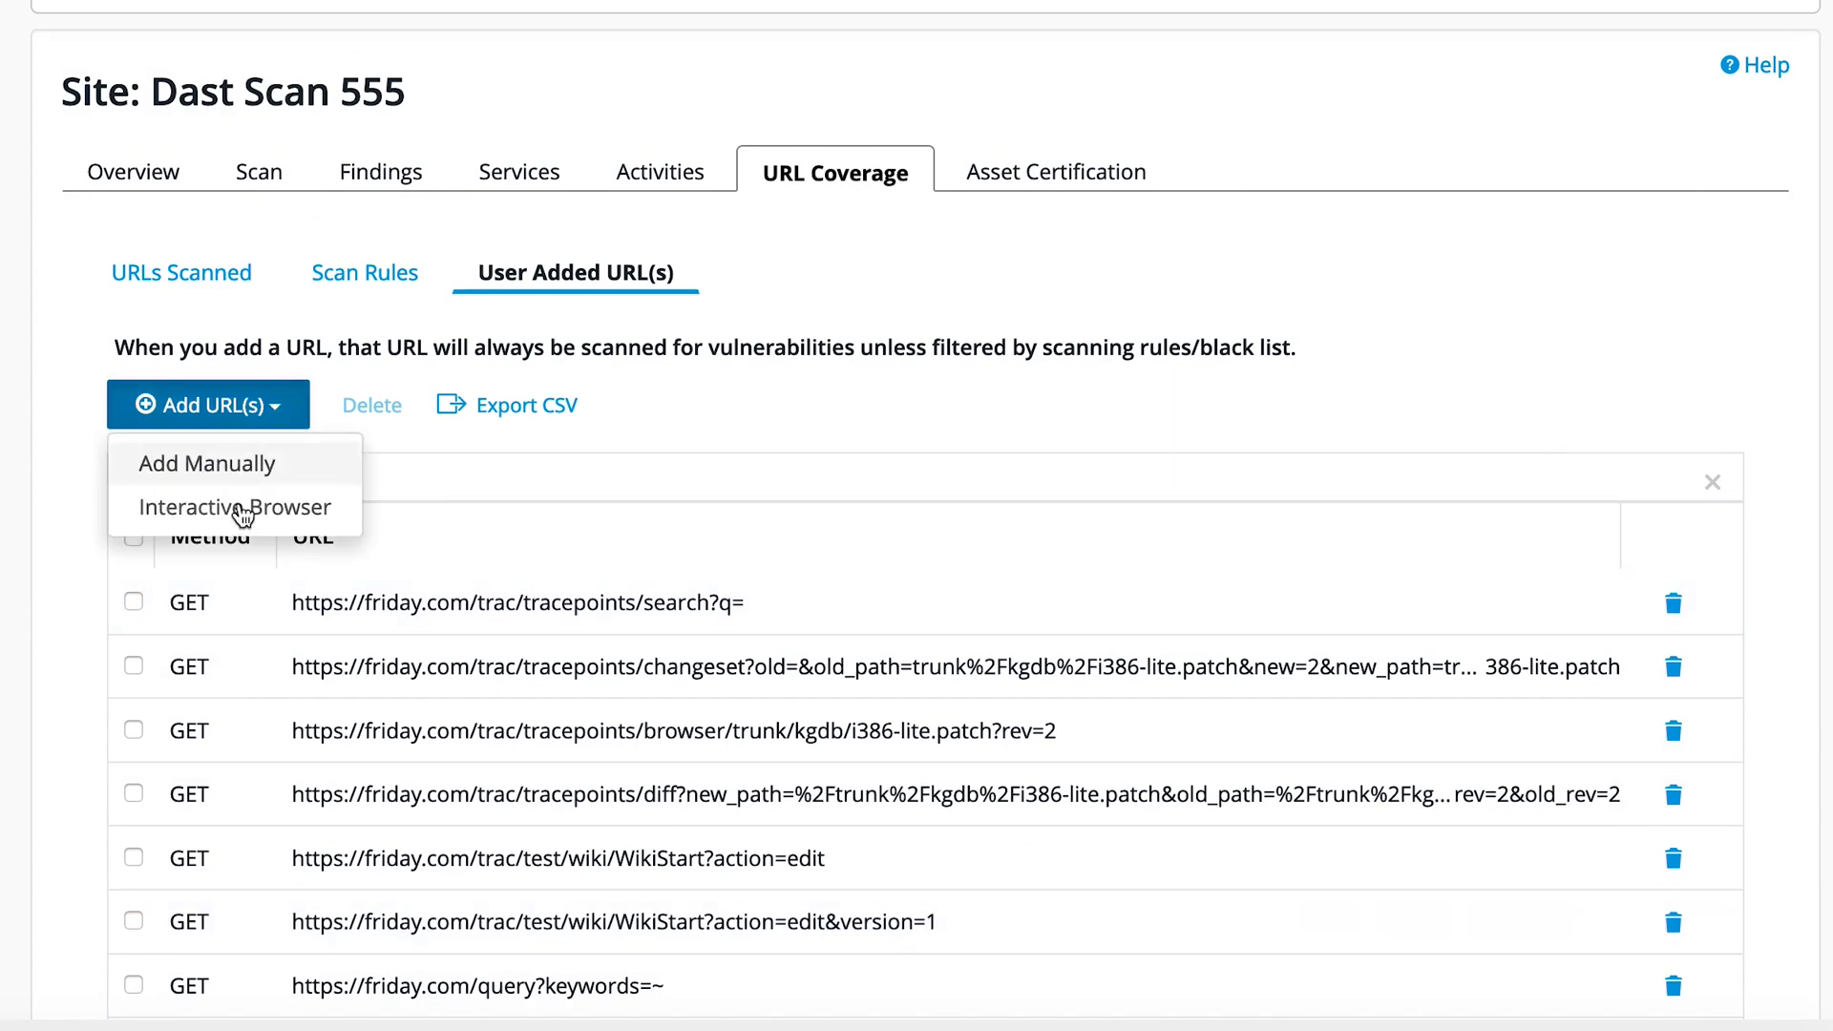
left_click(73, 500)
scroll(73, 501, "down", 1)
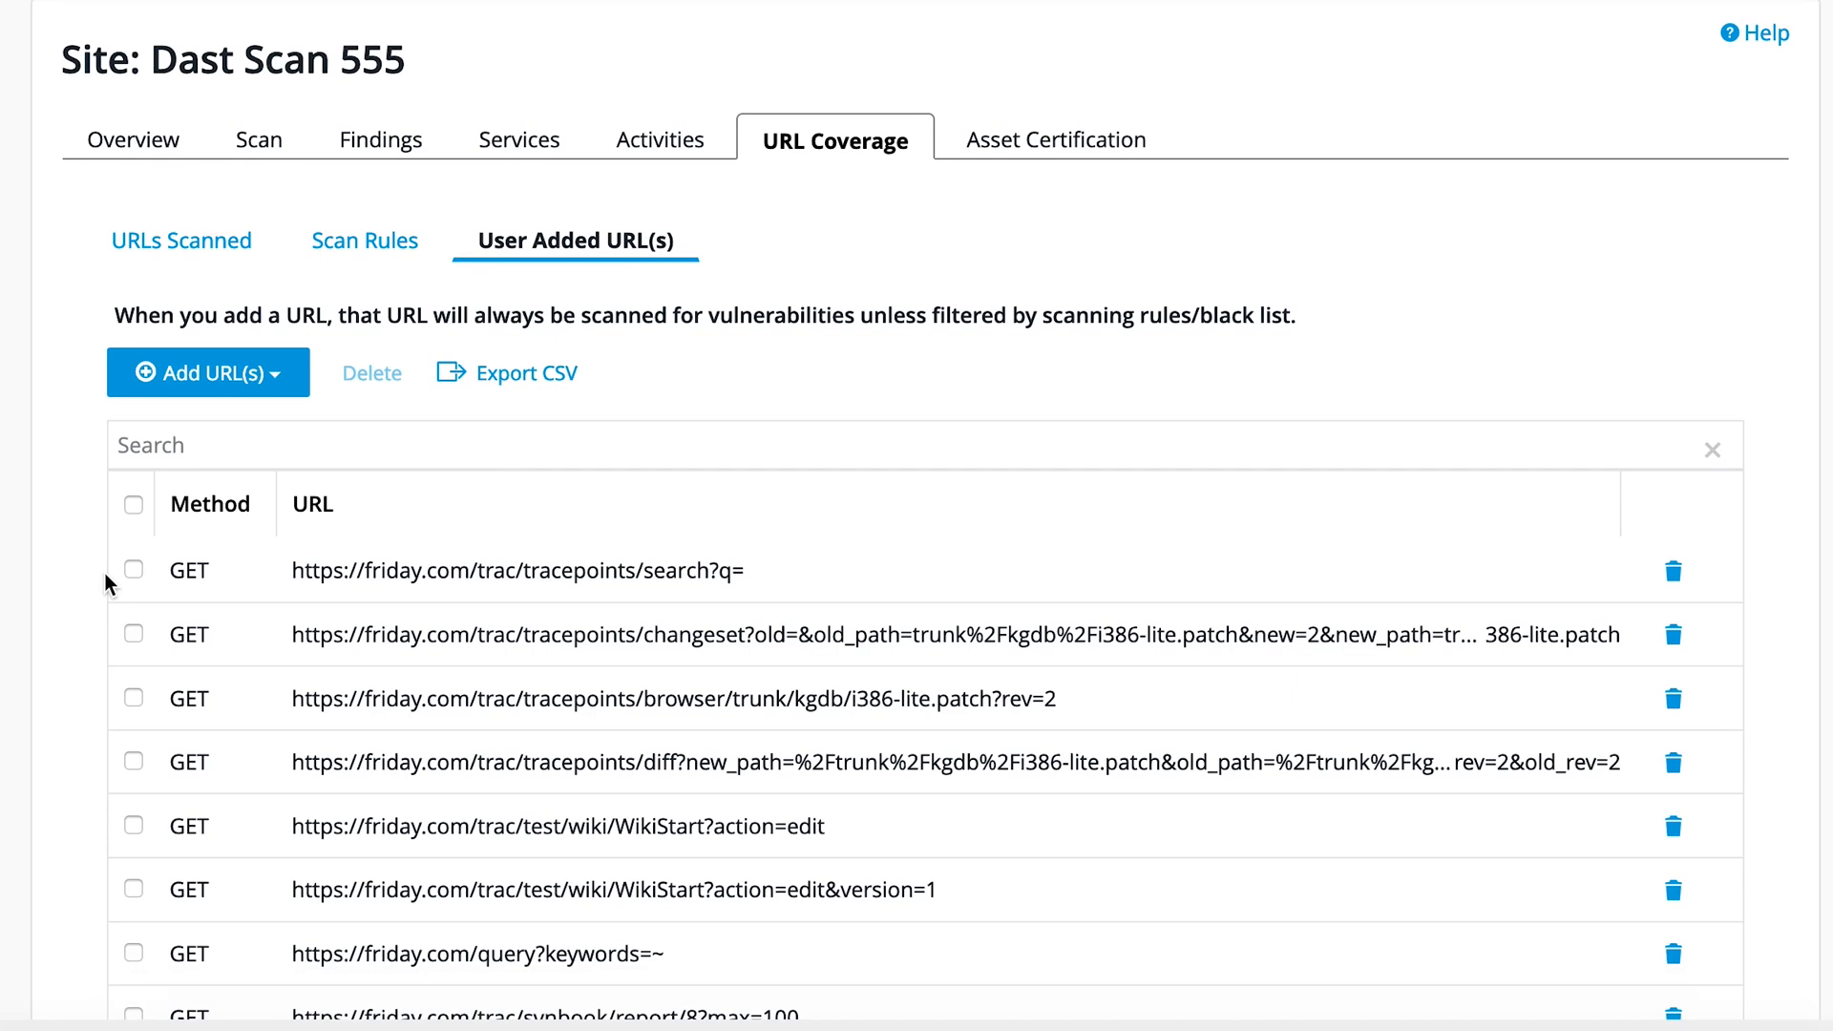
scroll(105, 573, "down", 4)
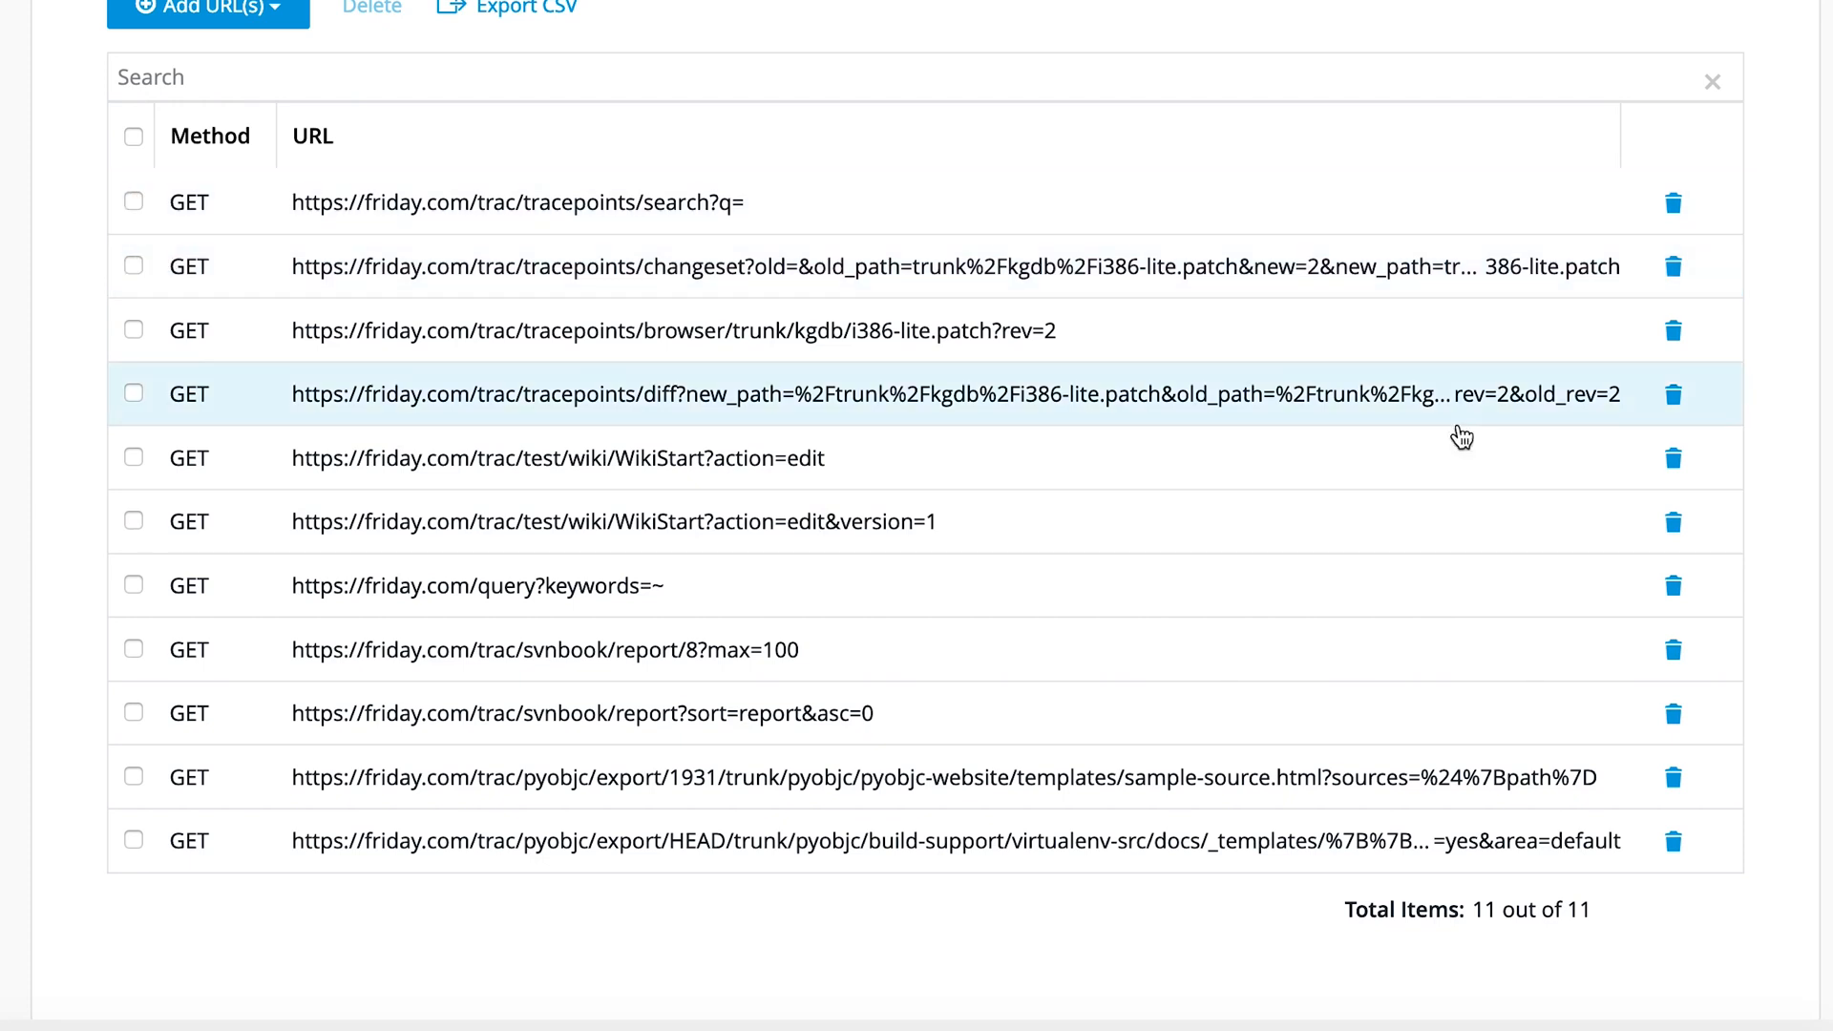
scroll(1050, 310, "up", 1)
scroll(1050, 310, "up", 5)
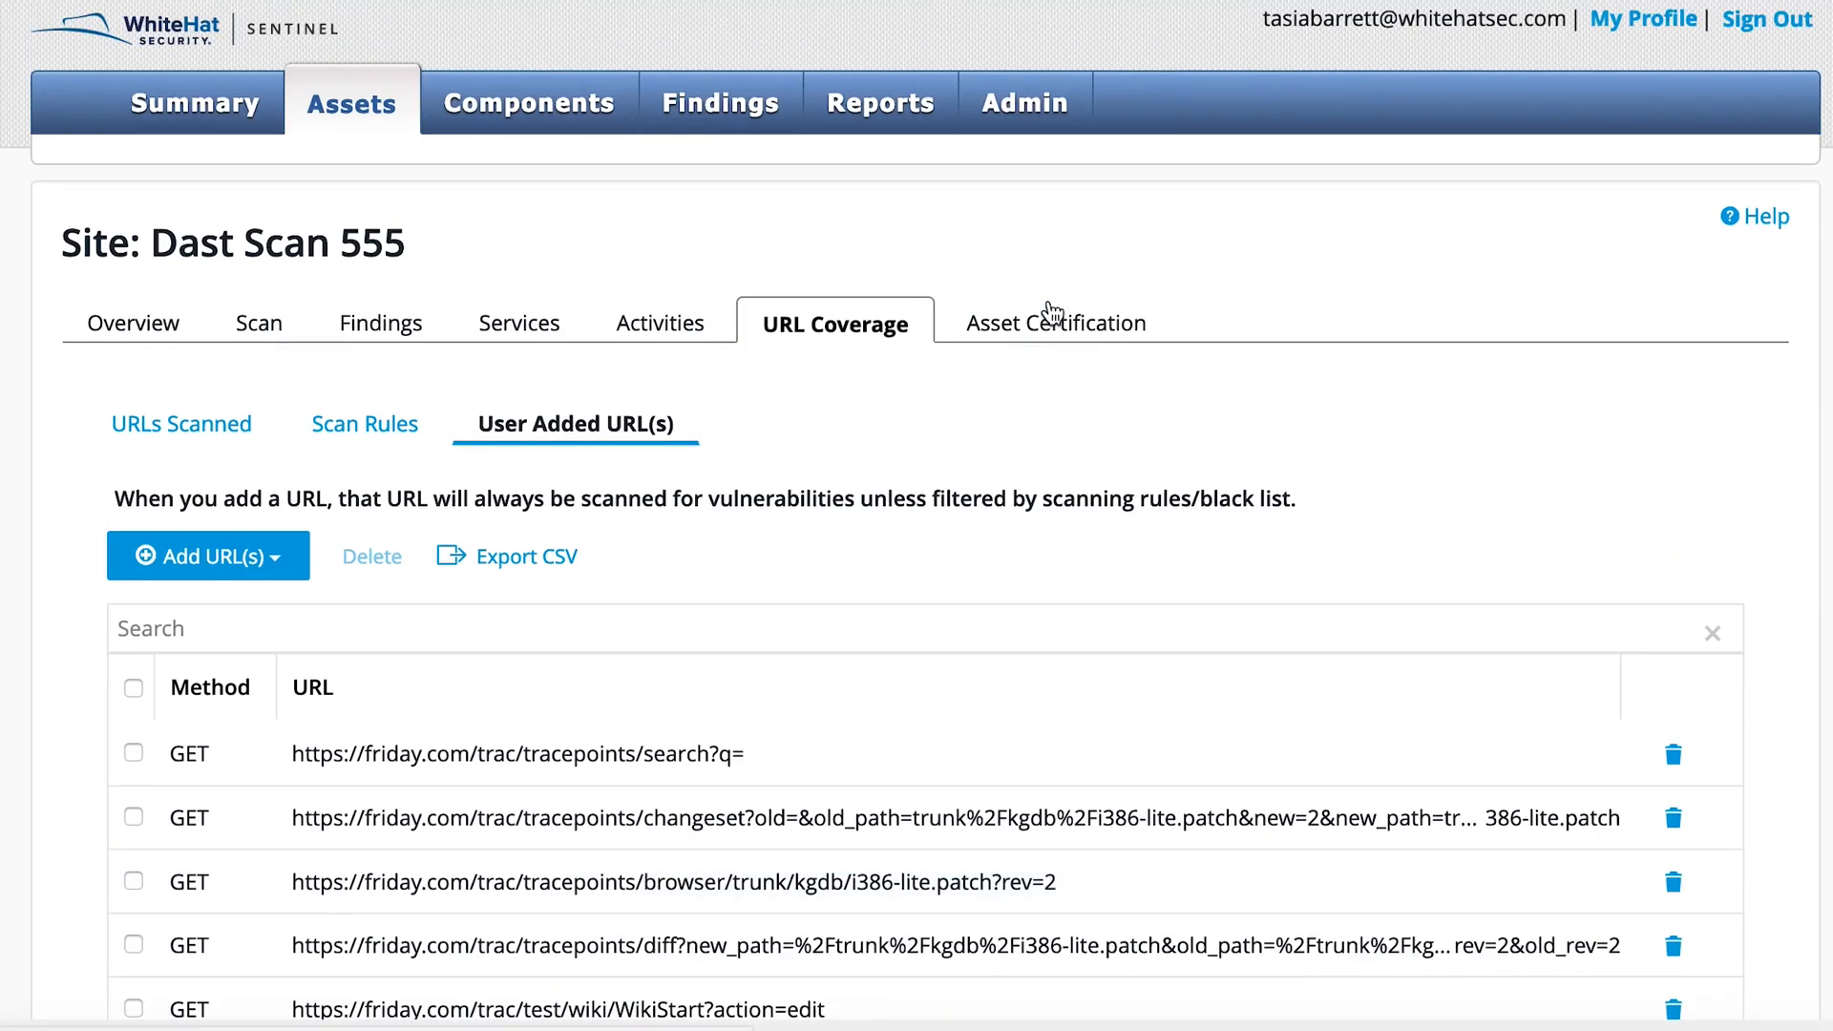